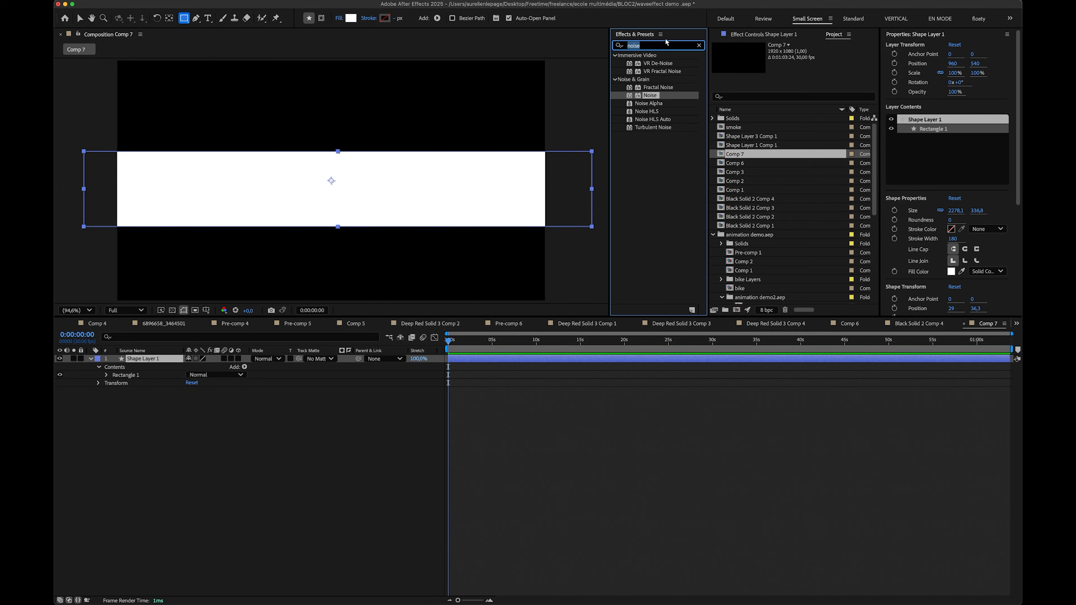
- Apply Wave Warp to the rectangle shape layer with wave height 180 and wave width 799, and preview the motion
type("wave")
double_click(647, 88)
left_click_drag(806, 70, 902, 74)
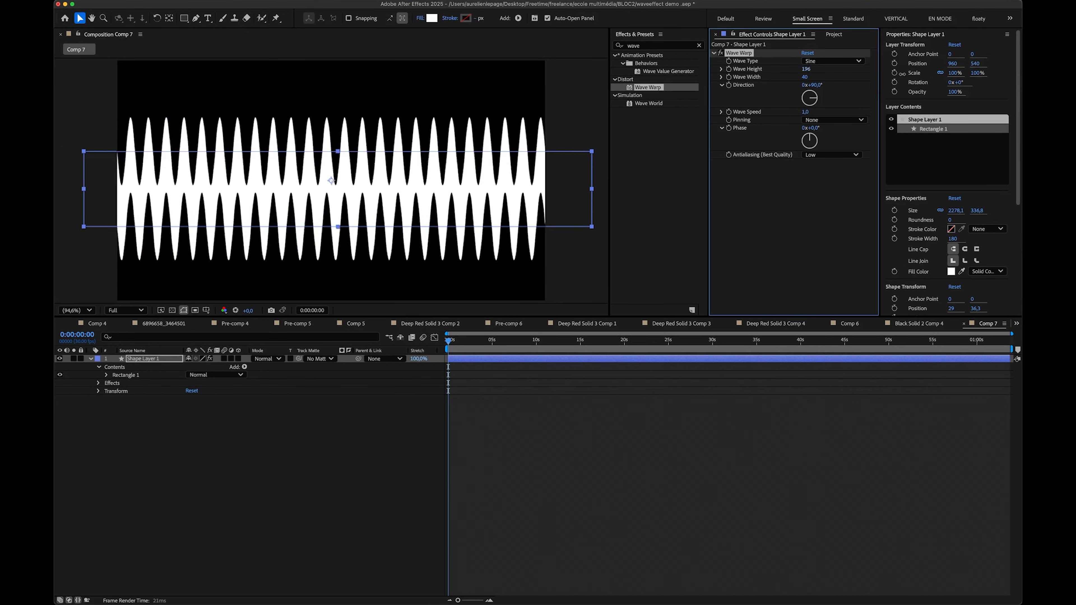
left_click_drag(806, 77, 936, 79)
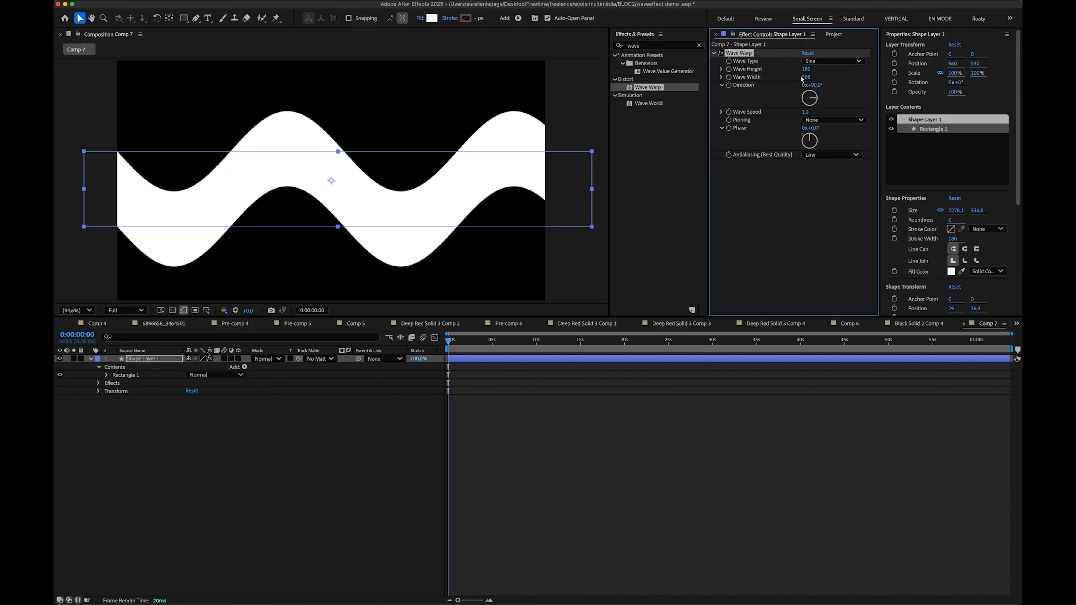
mouse_move(802, 78)
left_mouse_down()
mouse_move(847, 78)
mouse_move(807, 86)
mouse_move(819, 76)
left_mouse_up()
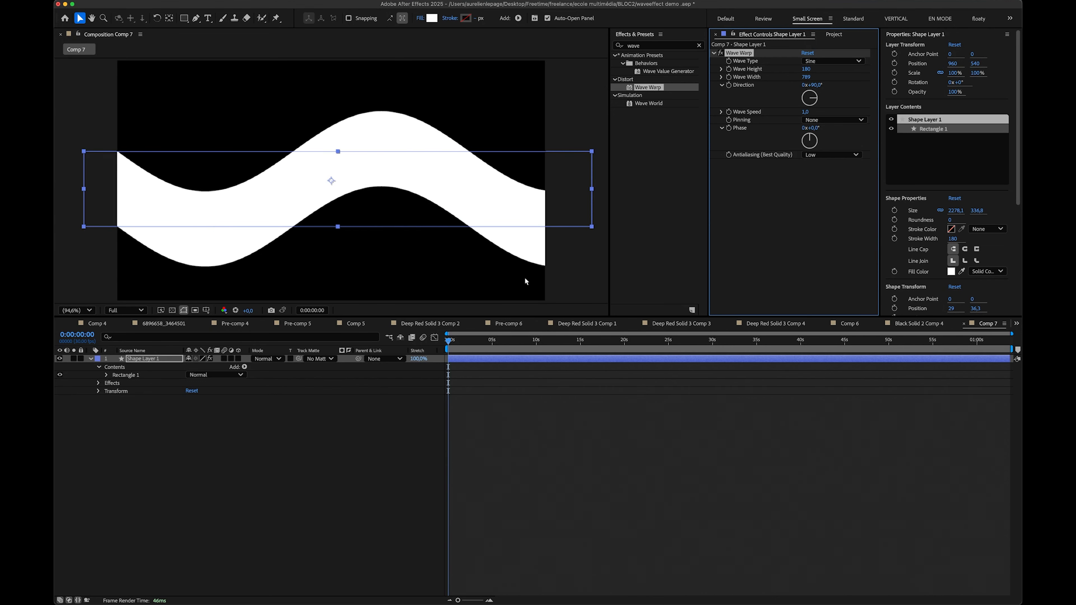
key("space")
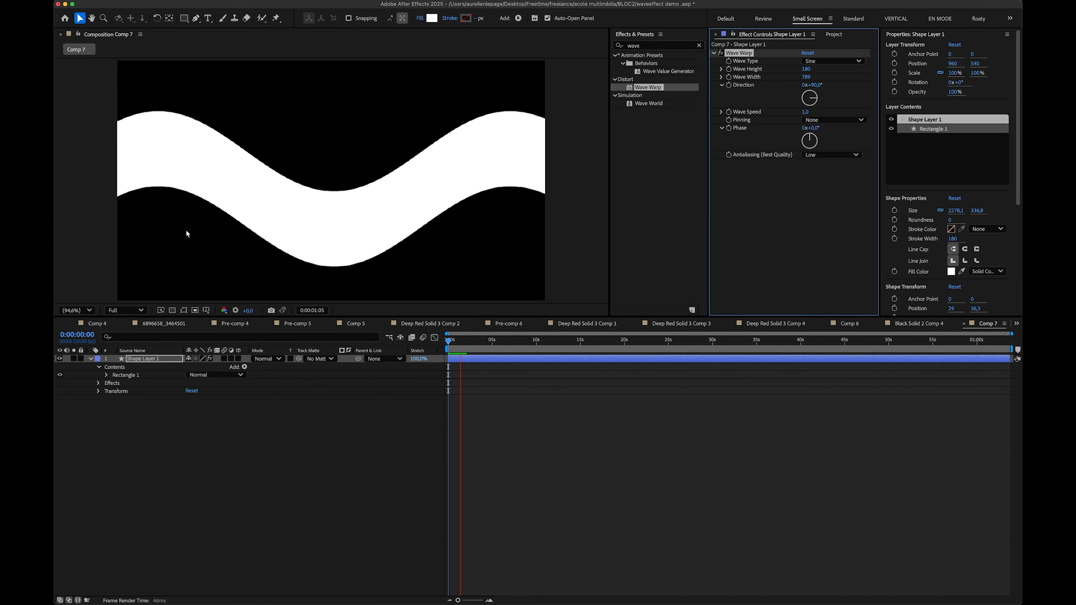
key("space")
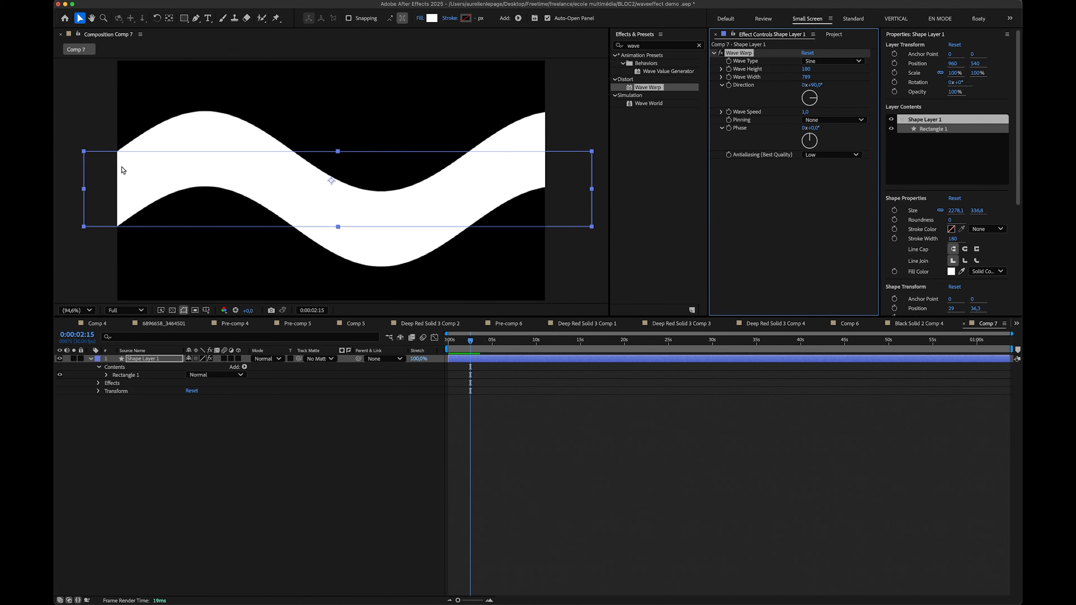
- Pin the Wave Warp effect to the Left Edge and preview the animation
left_click(819, 123)
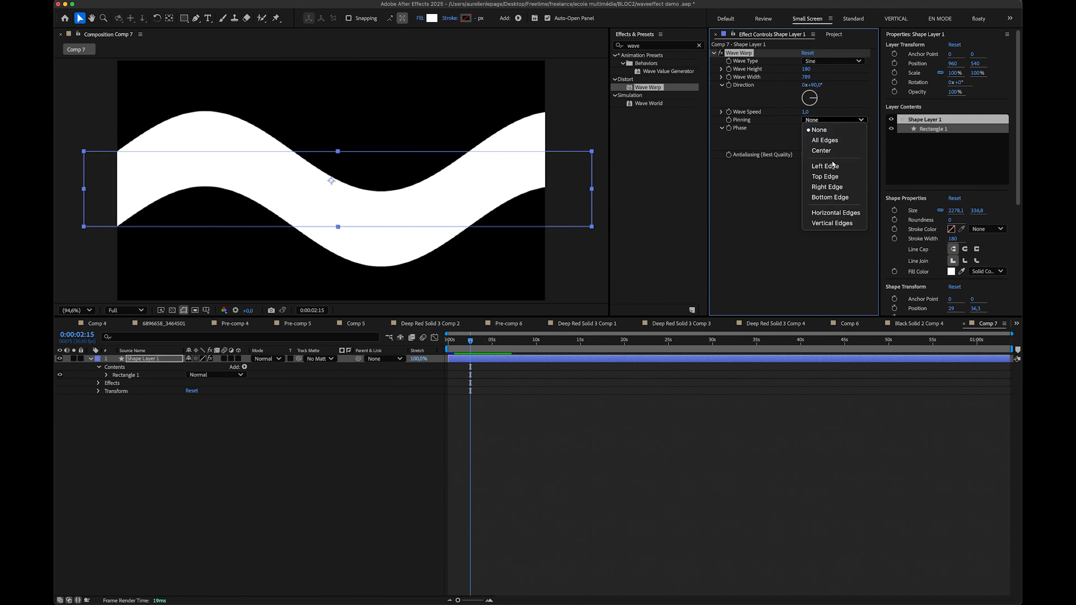
left_click(814, 165)
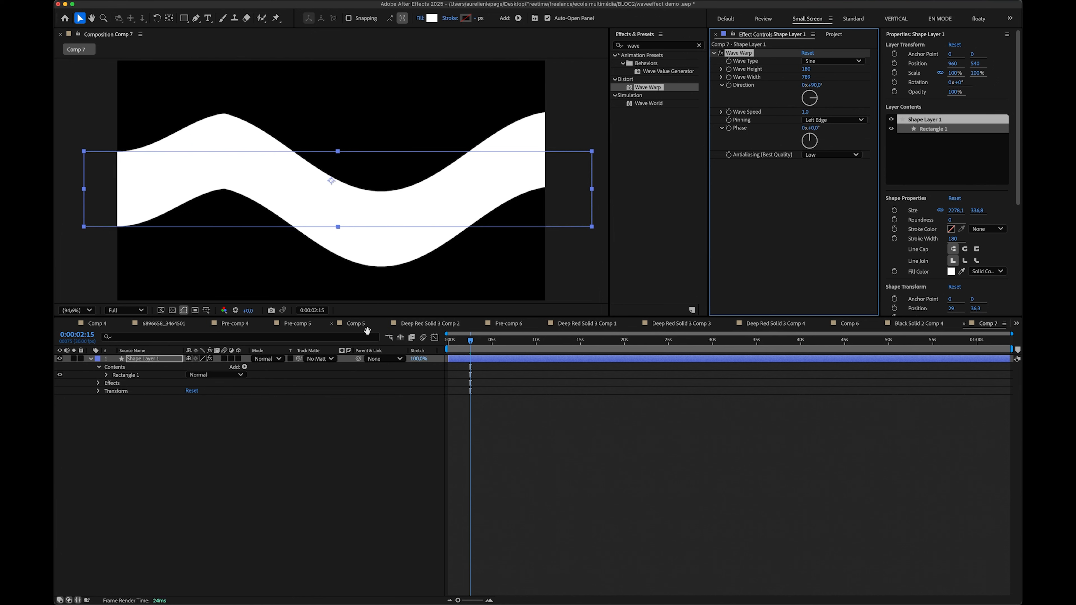
key("space")
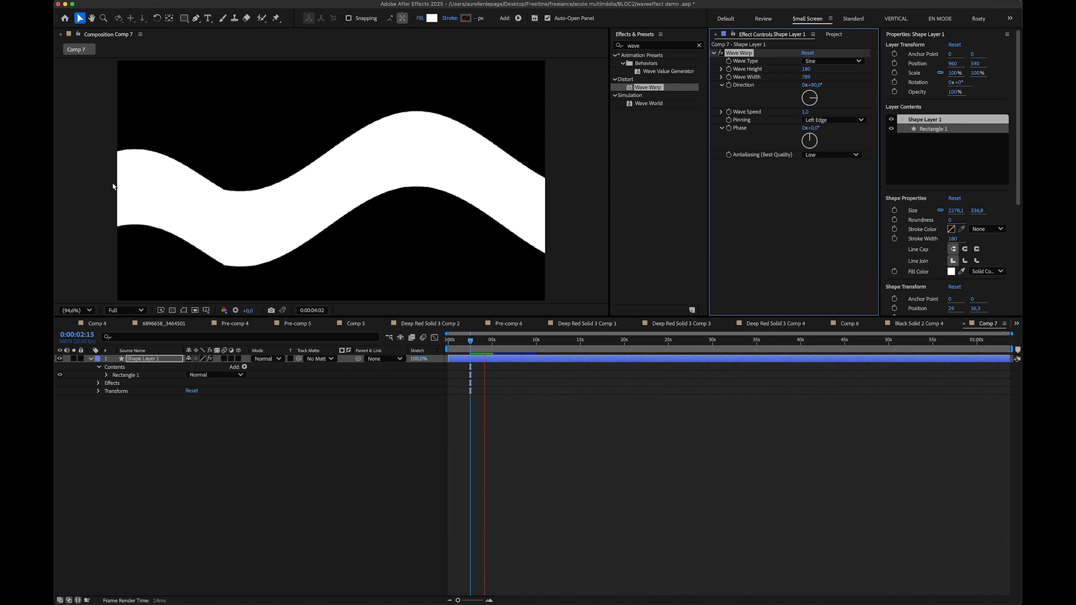
key("space")
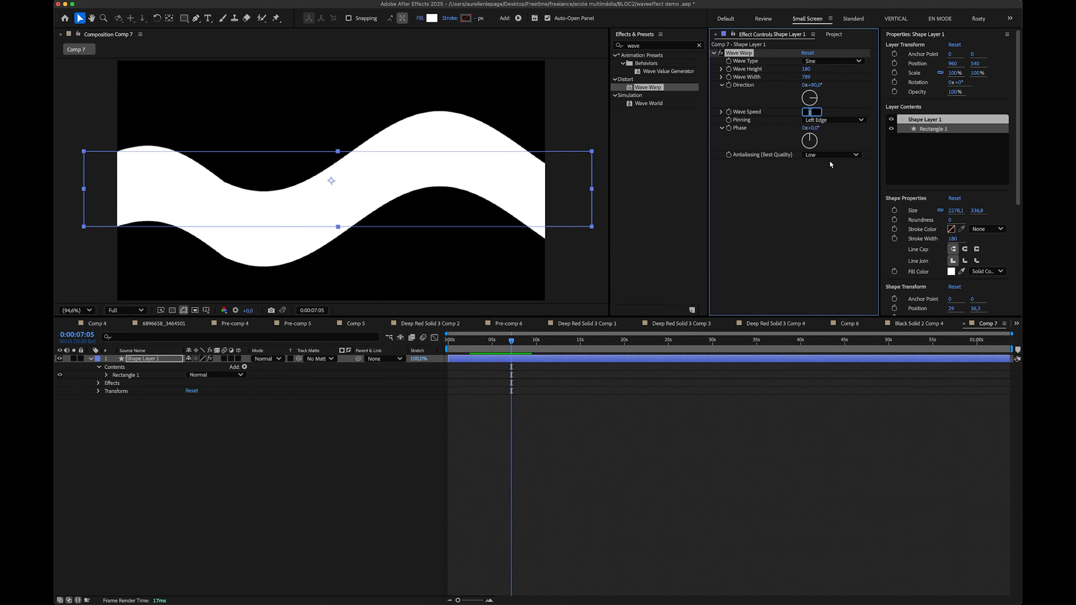
- Set the Wave Warp speed to 0.5 after trying 0.2, and preview it from the start
type("0.2")
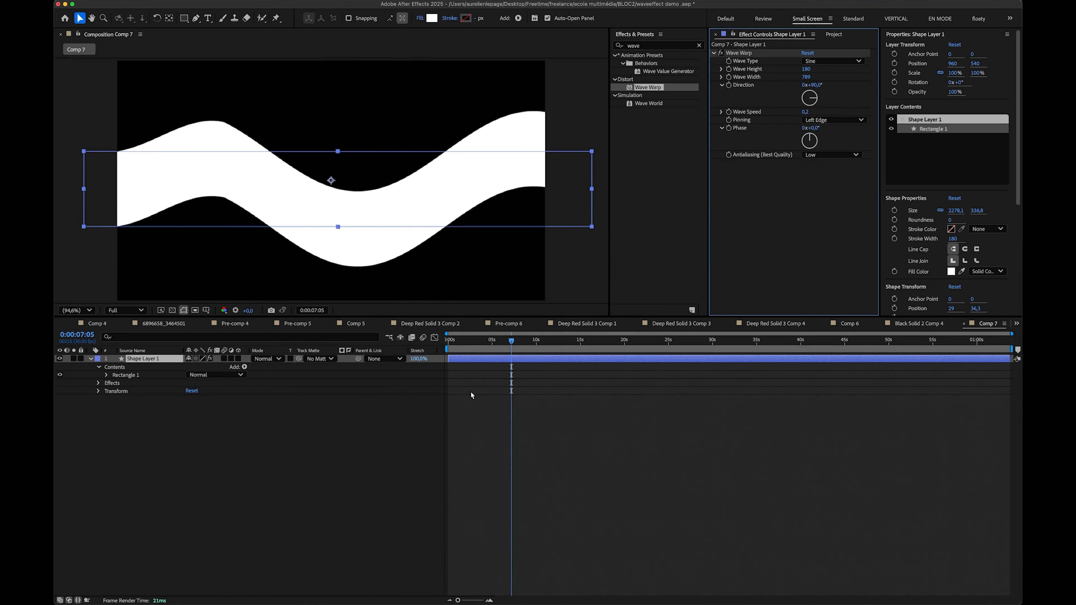
key("space")
left_click(808, 112)
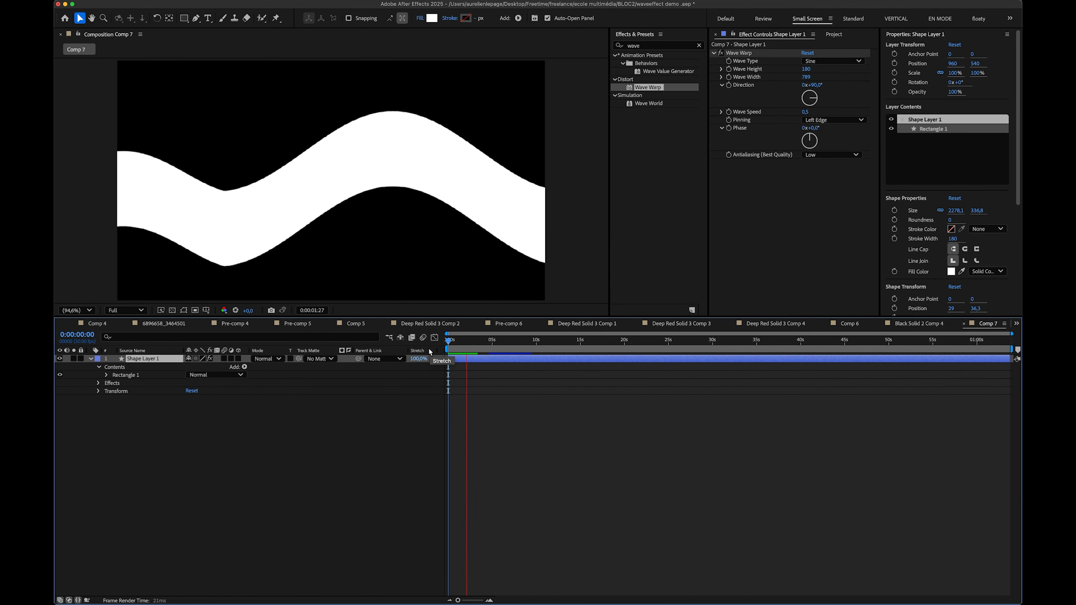
key("space")
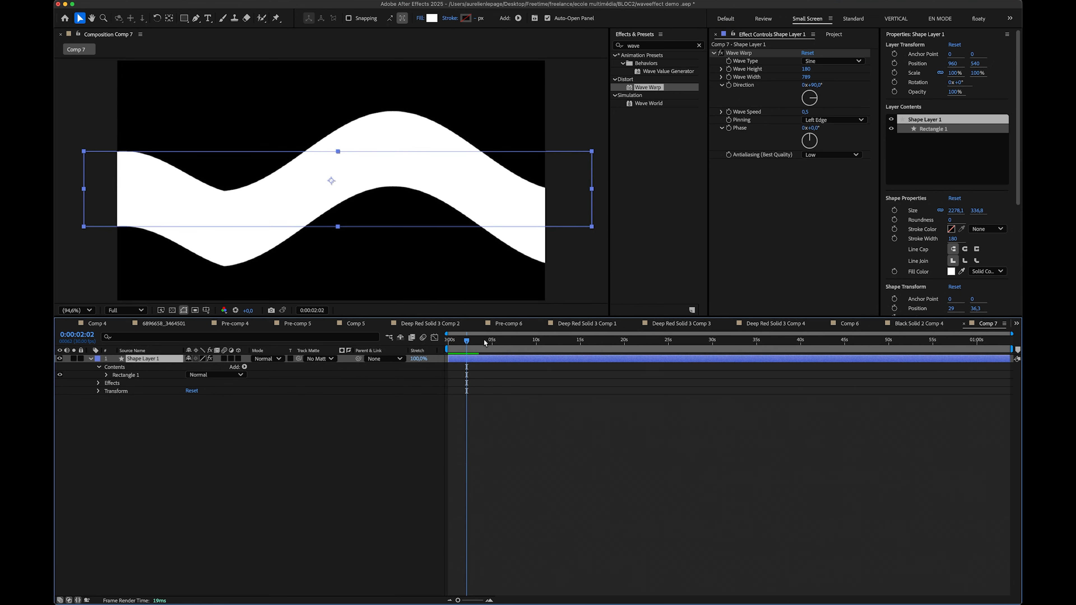
left_click_drag(466, 342, 422, 345)
key("space")
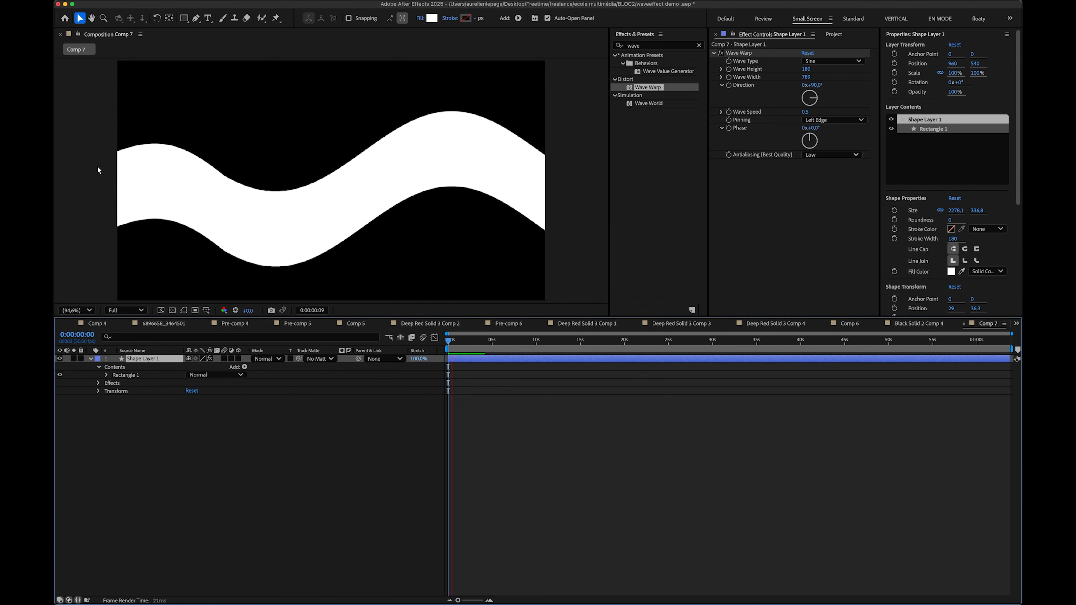
- Find the Turbulent Displace effect and apply it to the rectangle shape layer
left_click(649, 42)
type("turu")
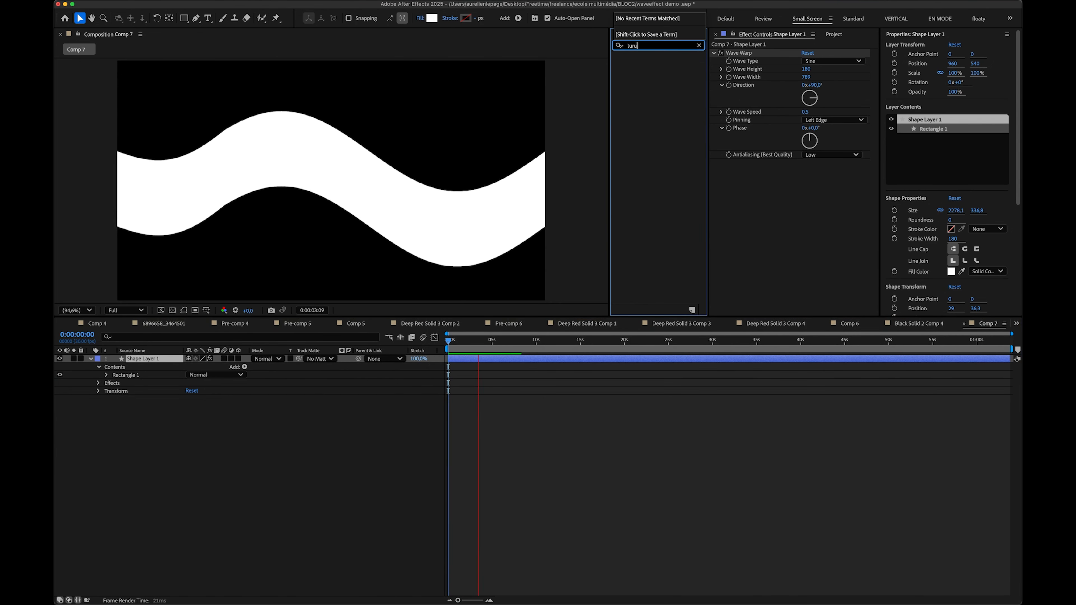
key("BackSpace")
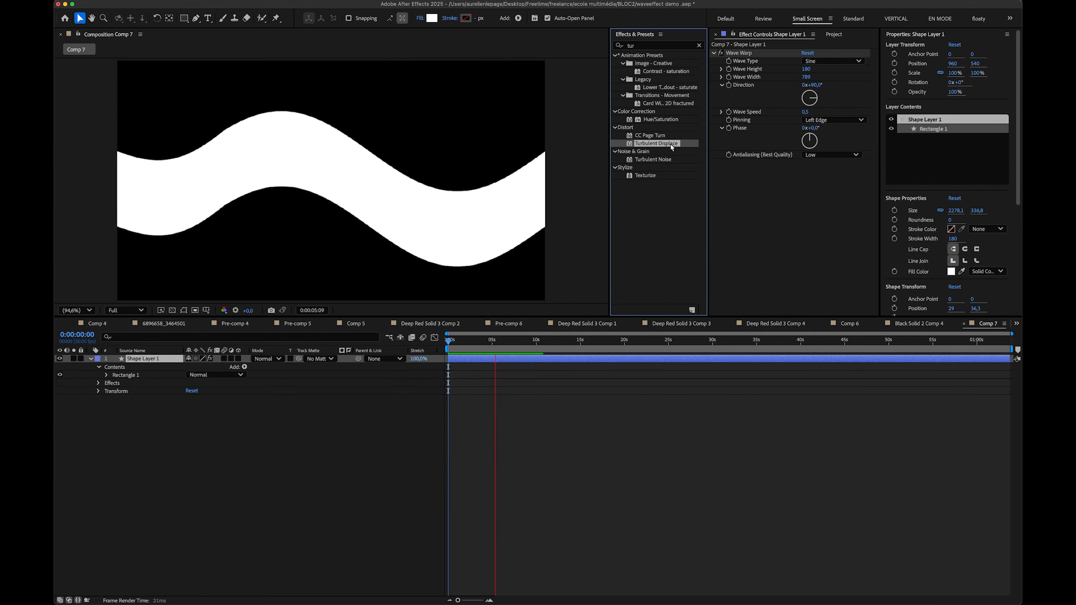
left_click_drag(670, 143, 115, 175)
key("space")
- Set the Turbulent Displace amount to 194 and size to 63, and preview the distortion
left_click_drag(810, 183, 861, 182)
key("space")
key("space")
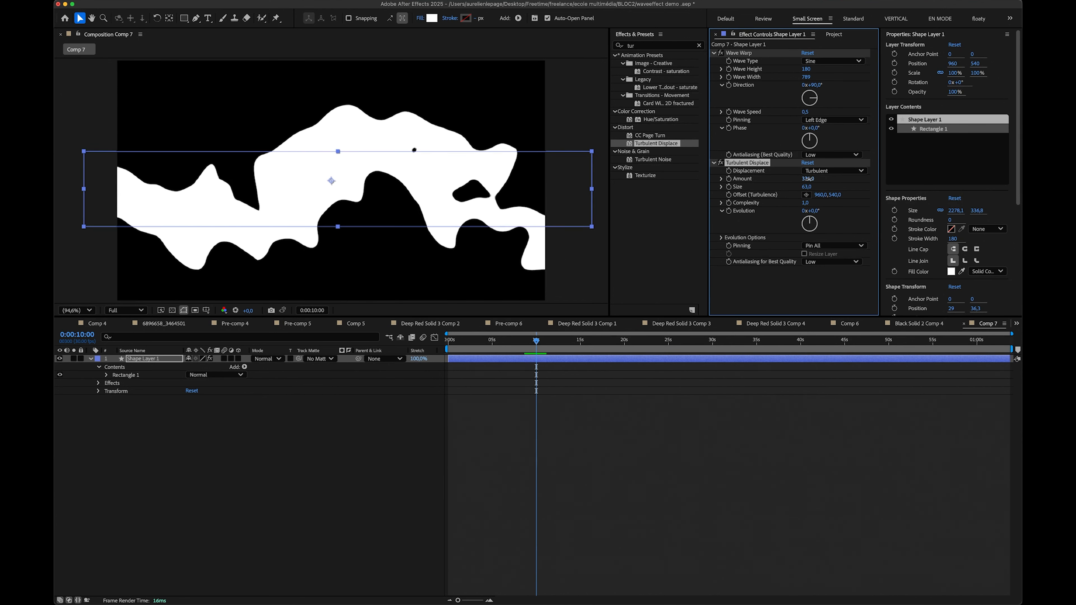
left_click_drag(808, 178, 748, 184)
key("space")
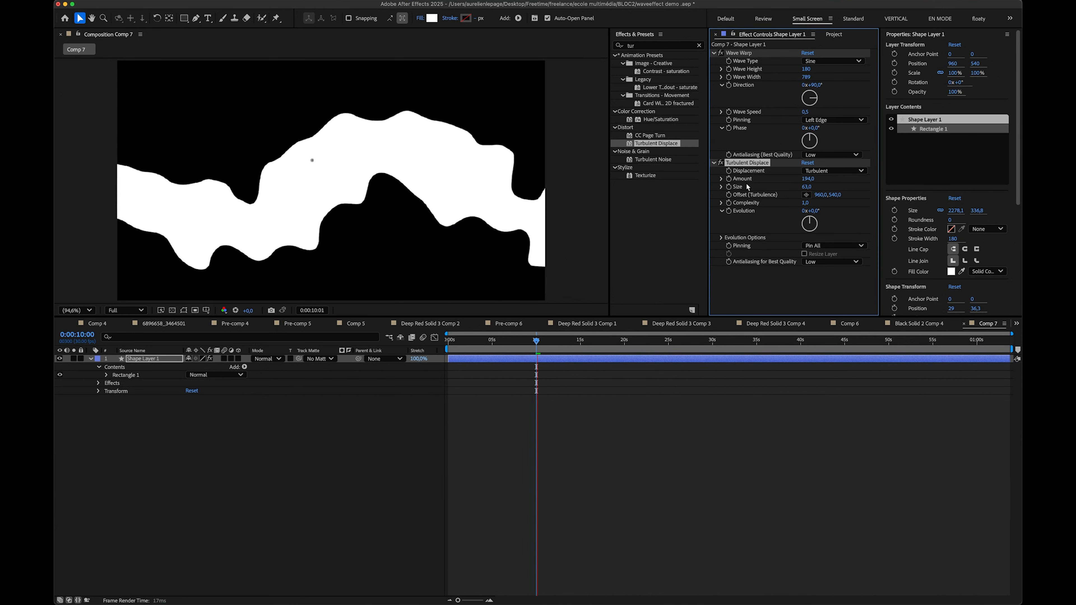
key("space")
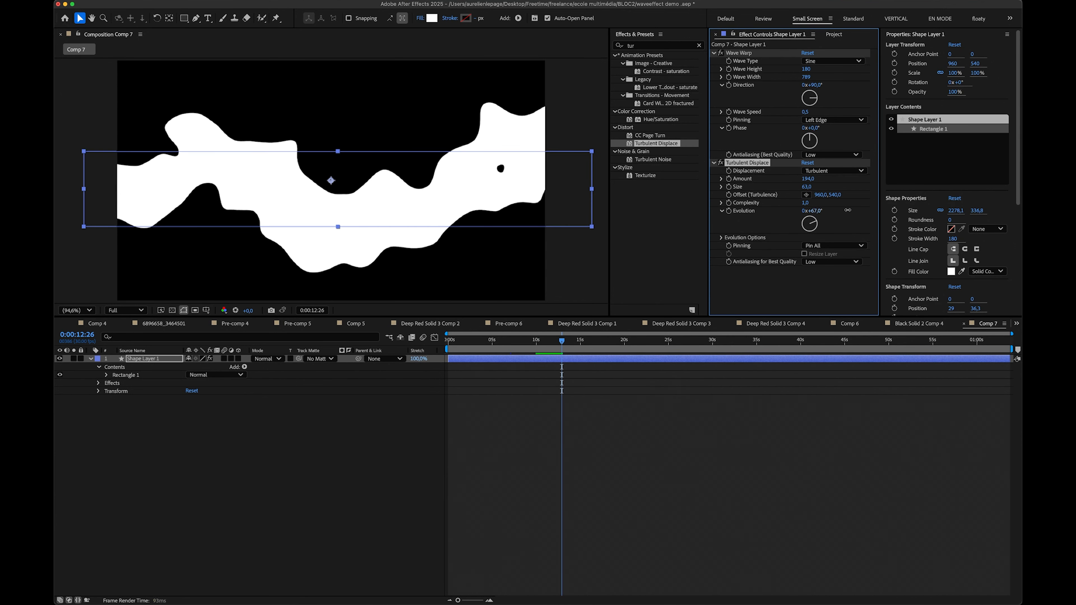
- Animate the Turbulent Displace evolution with the expression time*200 and preview it from the start of the composition
left_click_drag(847, 210, 727, 227)
key("Home")
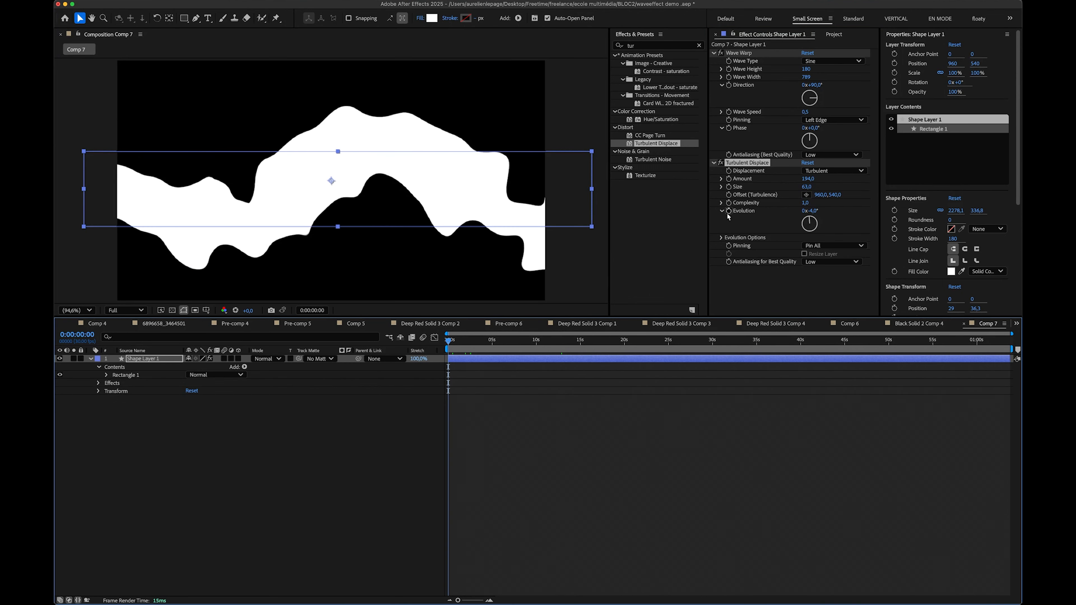
left_click(725, 211, "alt")
type("ti")
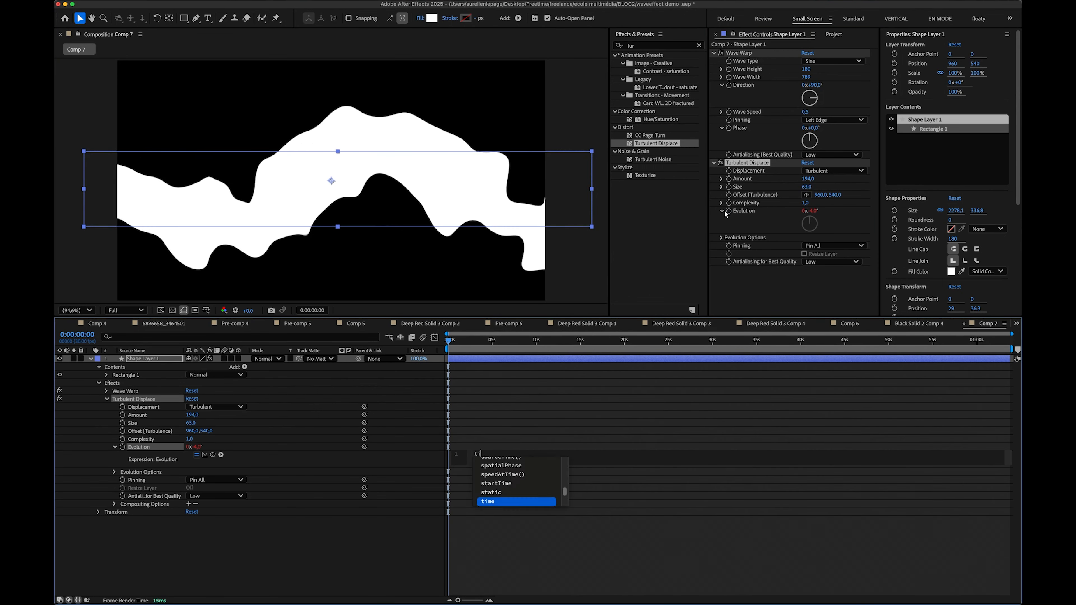
type("me*")
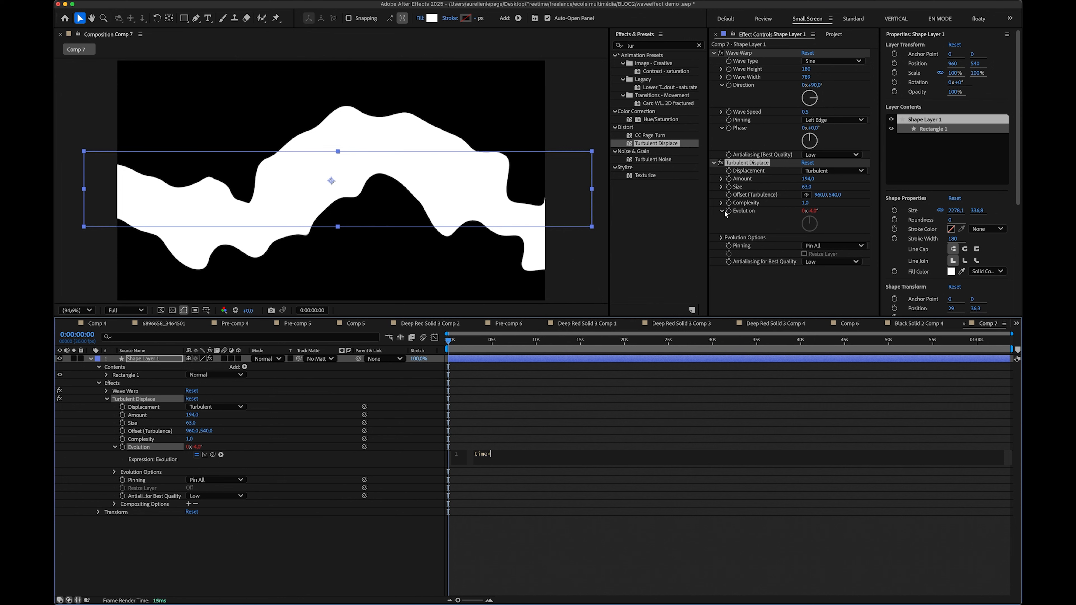
left_click(587, 406)
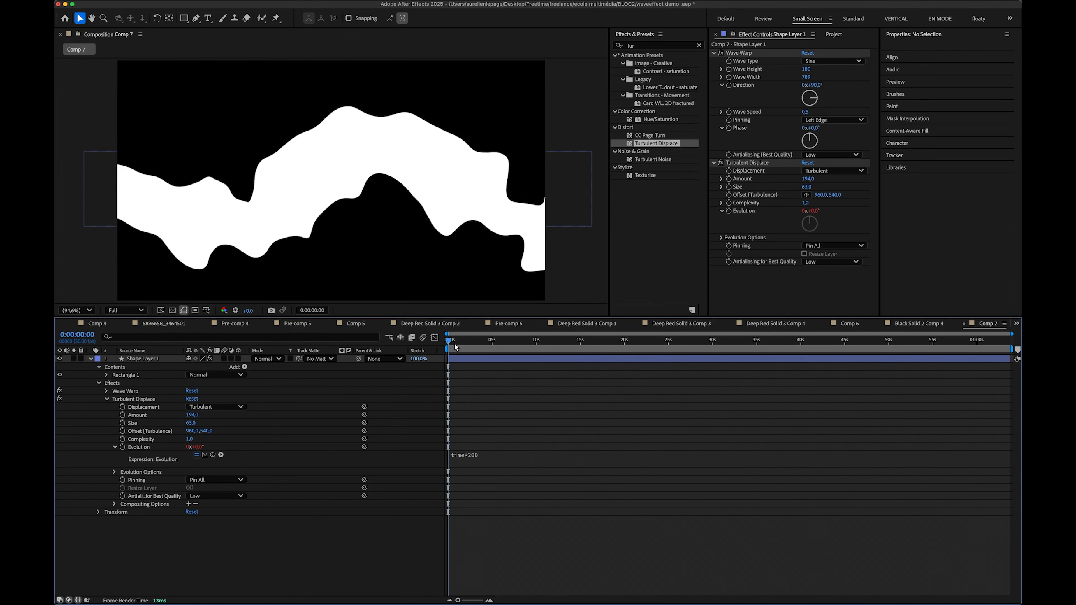
key("space")
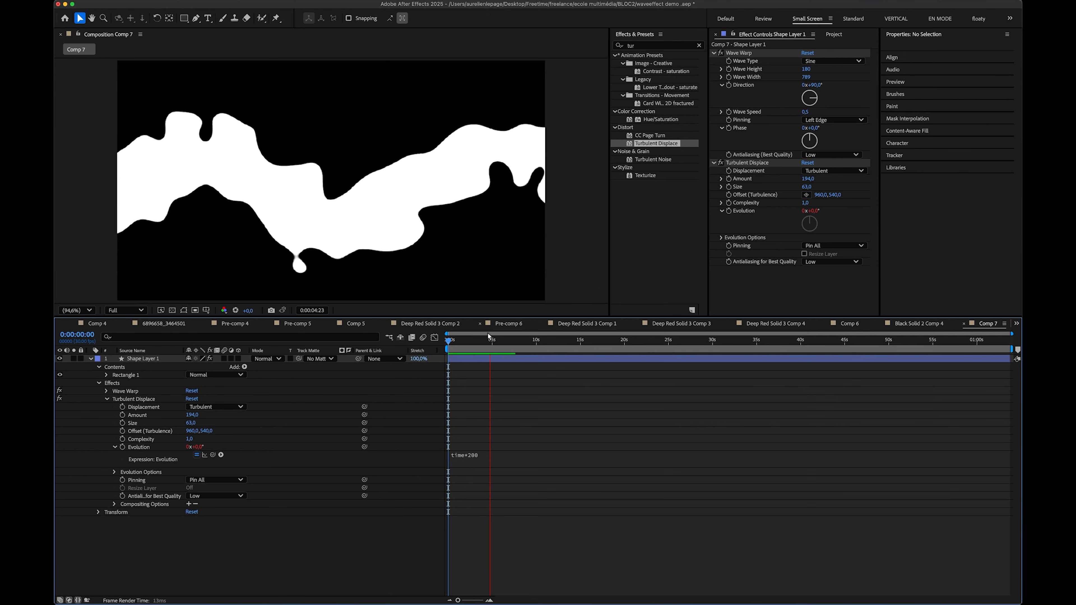
key("space")
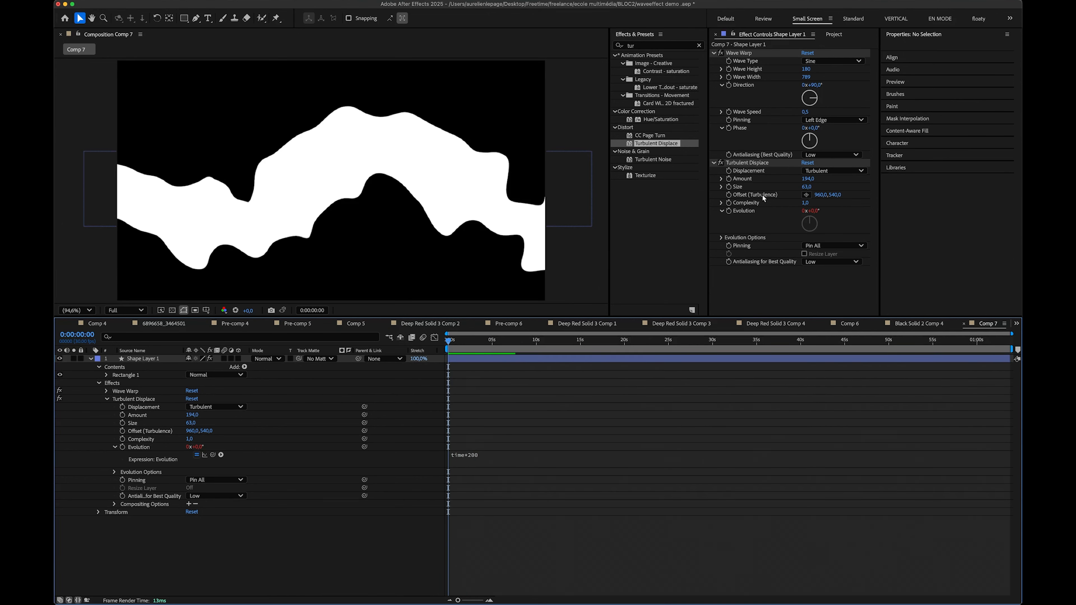
- Keyframe Offset (Turbulence) at 866, 540 on the first frame and 2526, 540 at 0:00:02:12, and preview the movement
left_click_drag(818, 194, 753, 202)
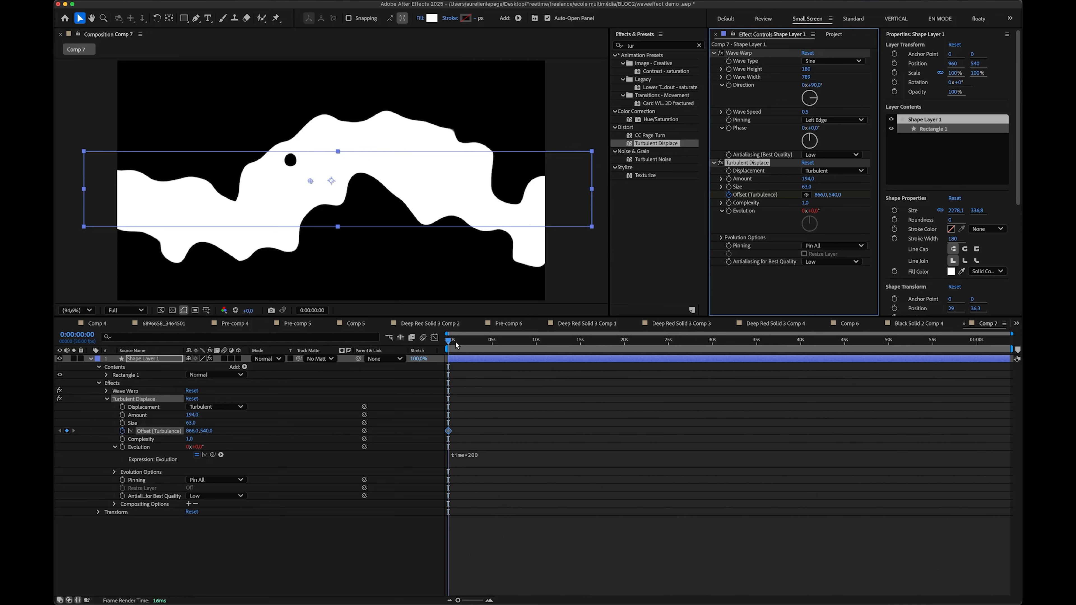
key("space")
left_click_drag(818, 198, 879, 203)
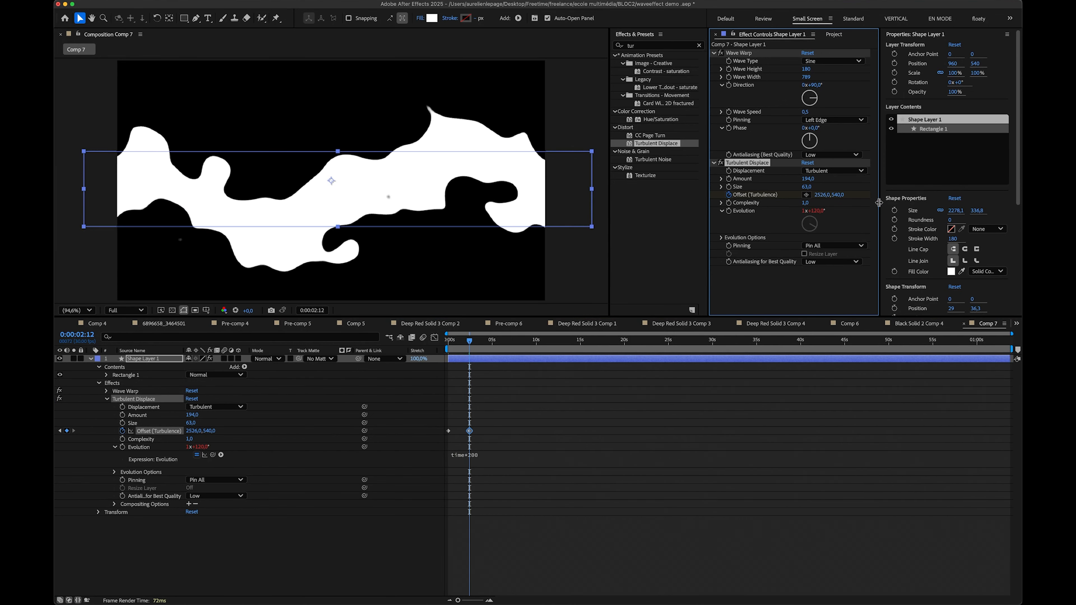
key("space")
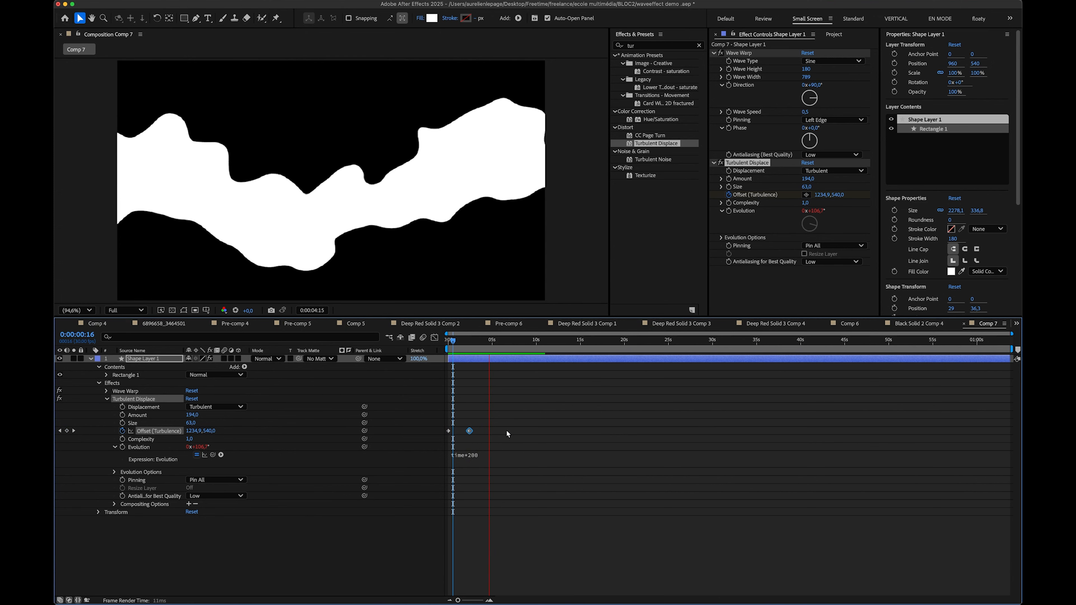
key("space")
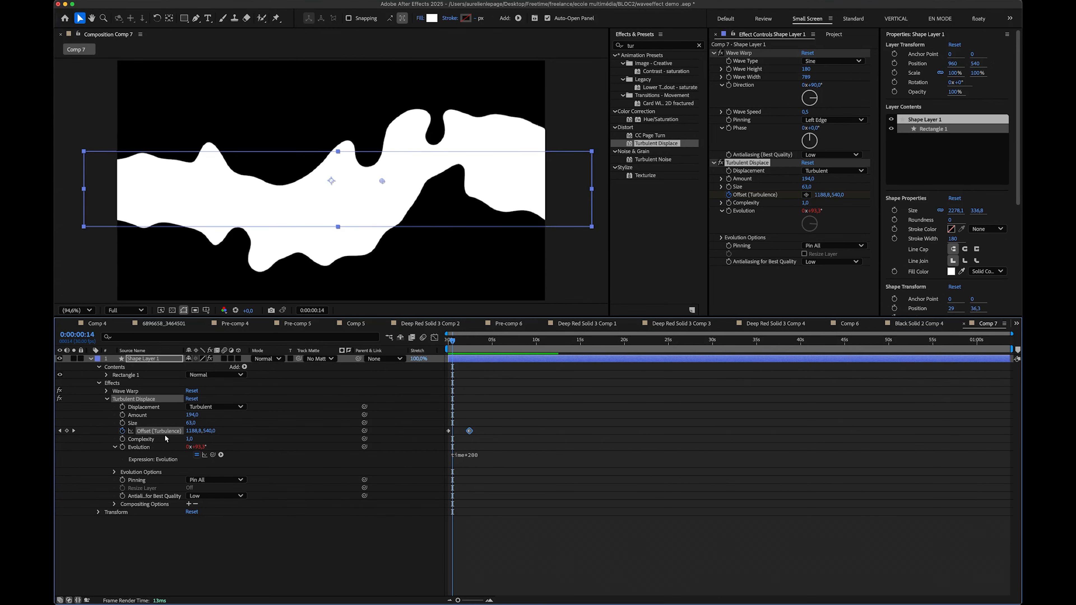
- Add the expression loopOut('offset') to Offset (Turbulence) and preview the continuous movement
left_click(123, 430, "alt")
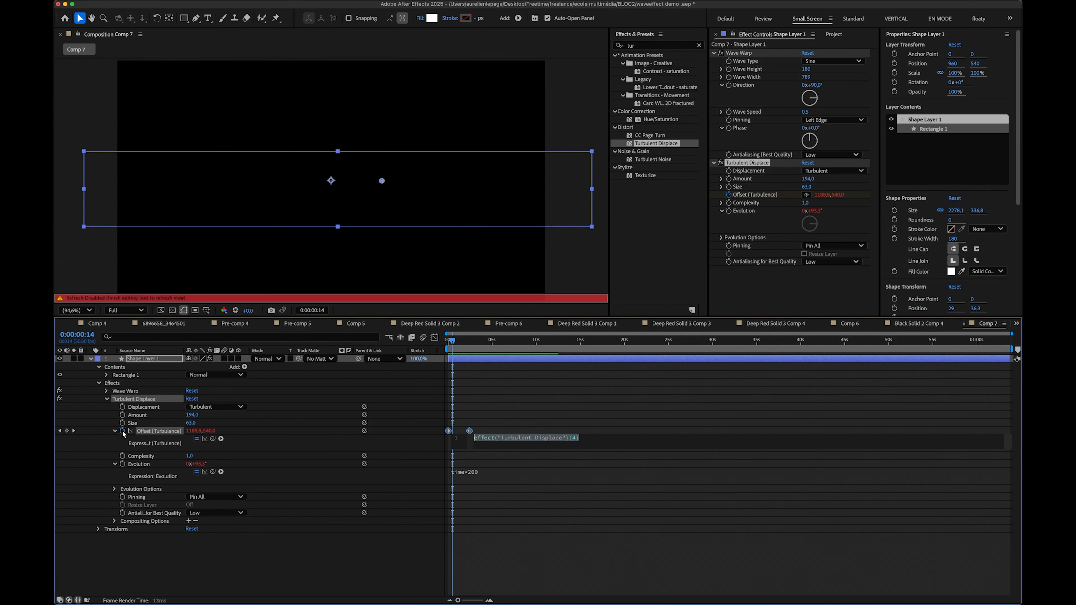
type("loopOut('offset")
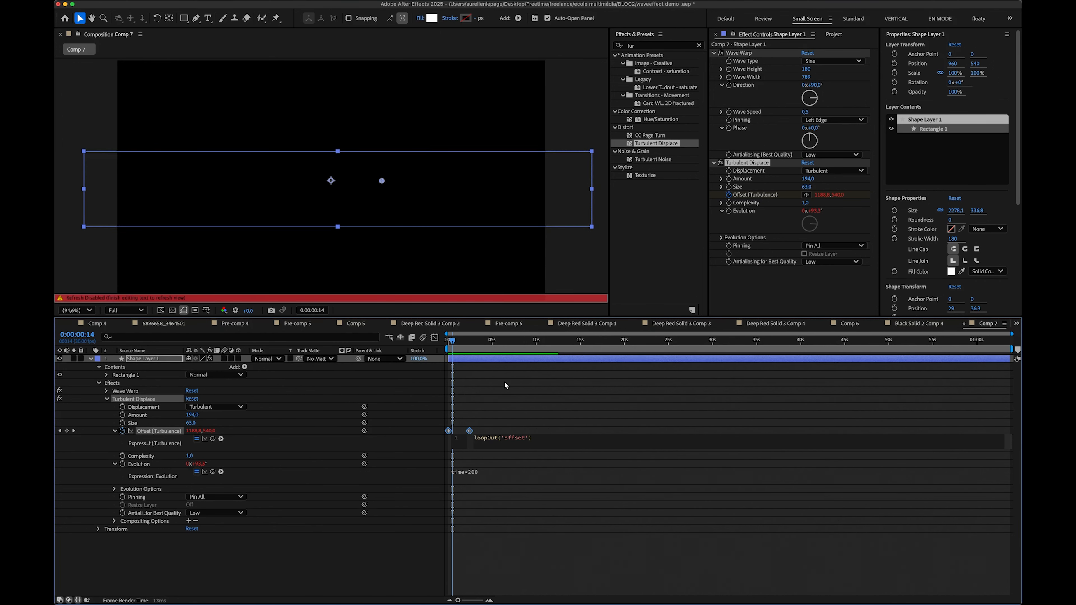
left_click(504, 381)
key("space")
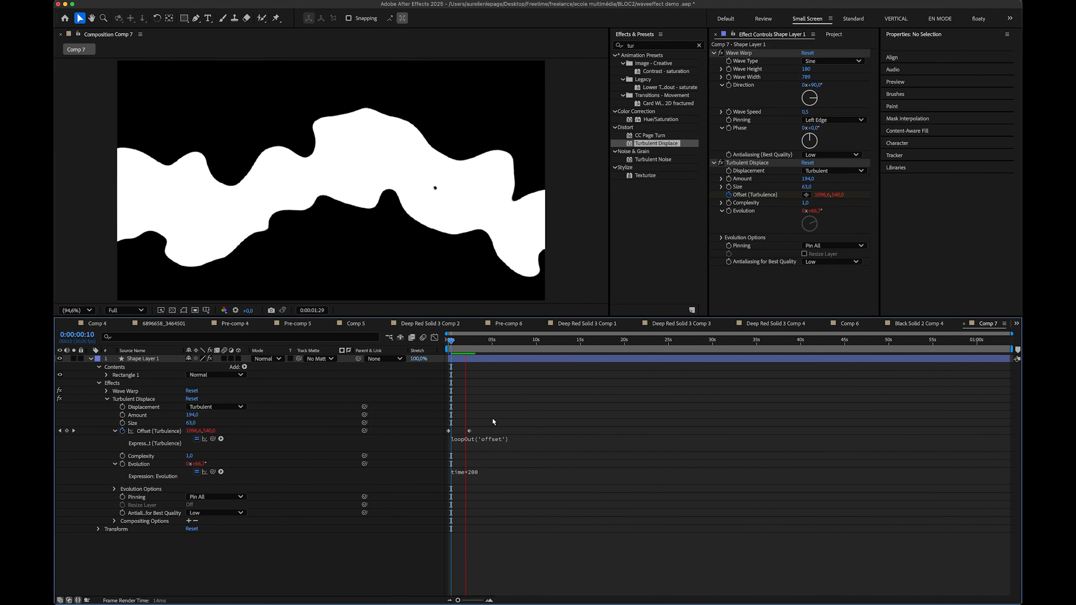
- Collapse the shape layer's properties, limit the work area to about the first four seconds, and pre-compose the layer
left_click(90, 358)
left_click(136, 360)
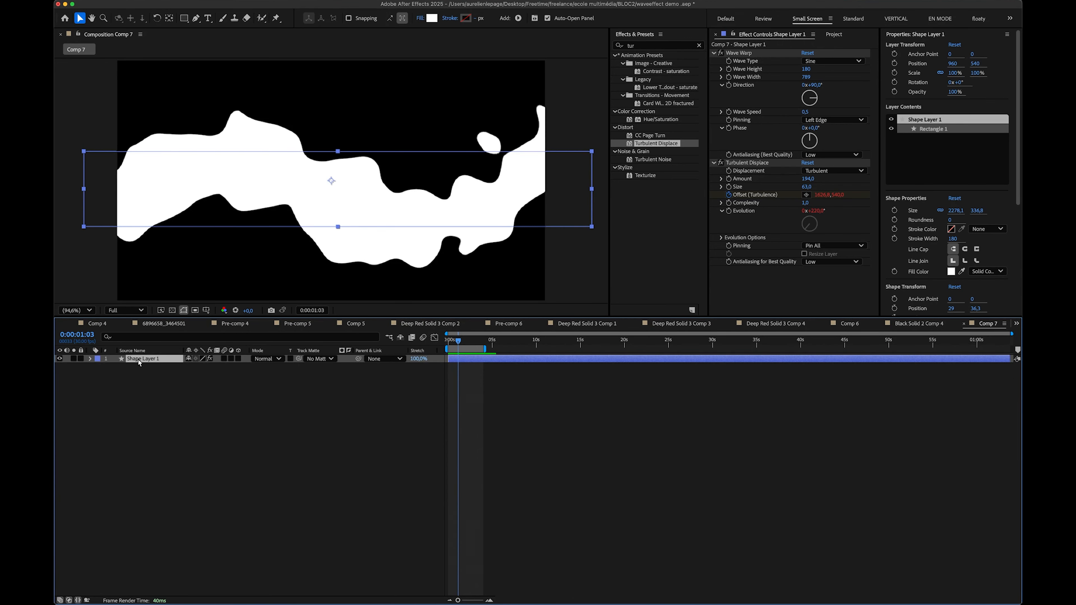
right_click(138, 360)
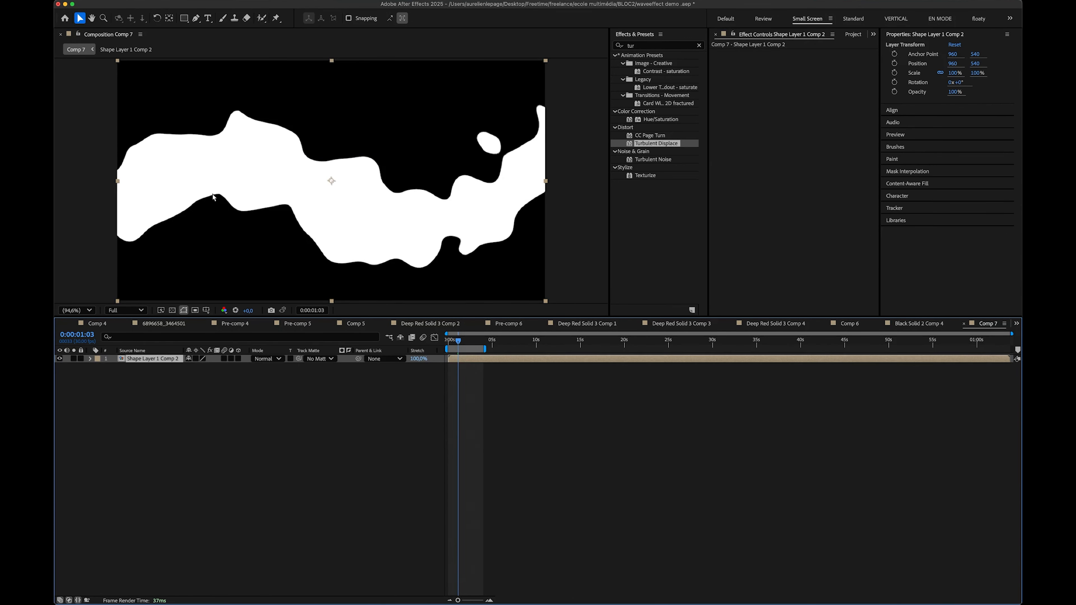
- Rotate the pre-composed wave layer to about -72.2° and scale it down to 36%
left_click_drag(199, 139, 291, 260)
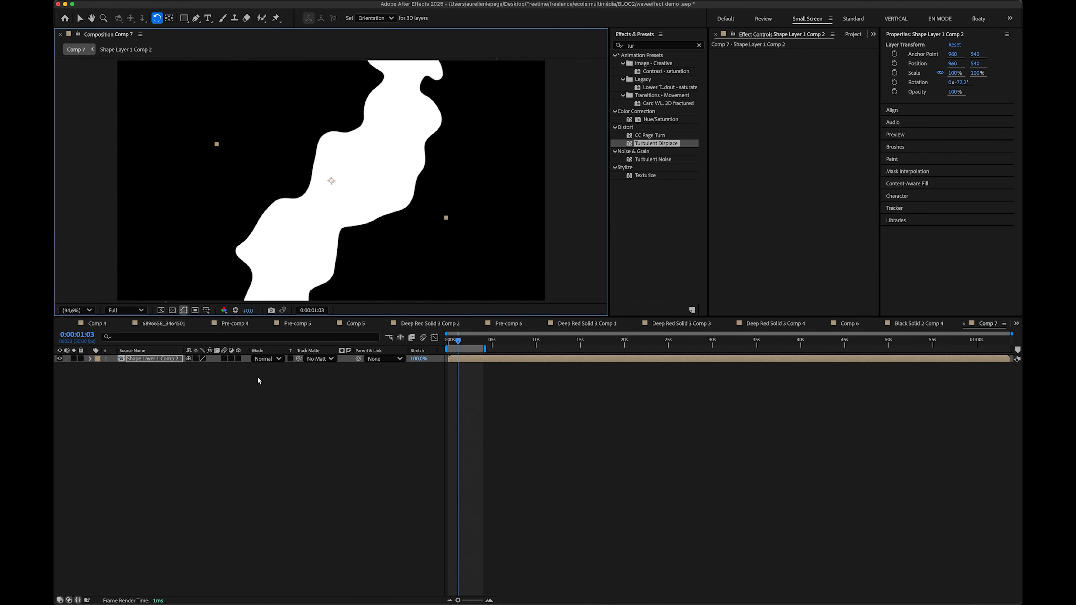
left_click_drag(200, 366, 176, 368)
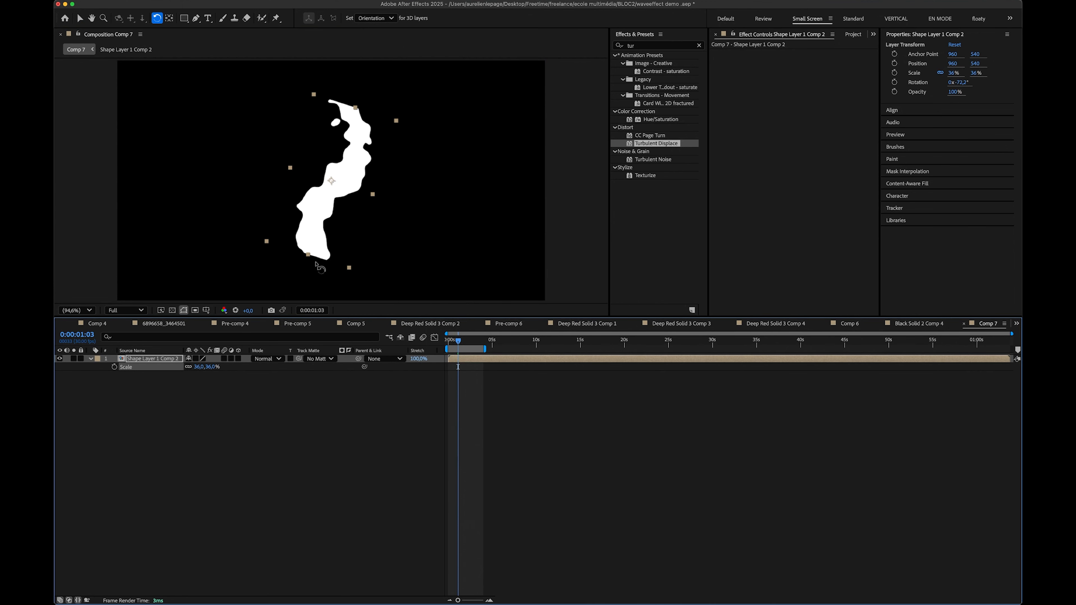
- Rotate the pre-composed wave layer to about -86.9° so it stands almost upright
left_click_drag(315, 263, 338, 264)
left_click(298, 464)
key("v")
- Draw a cigarette below the wave from a long white rectangle and a short orange rectangle at its right end
left_click(184, 18)
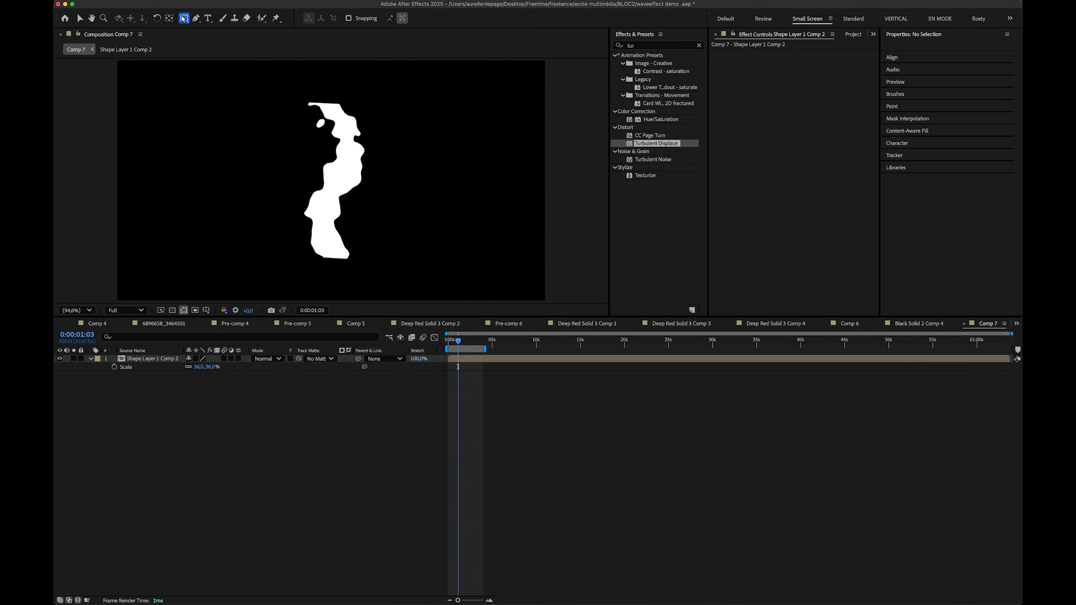
left_click_drag(342, 265, 493, 275)
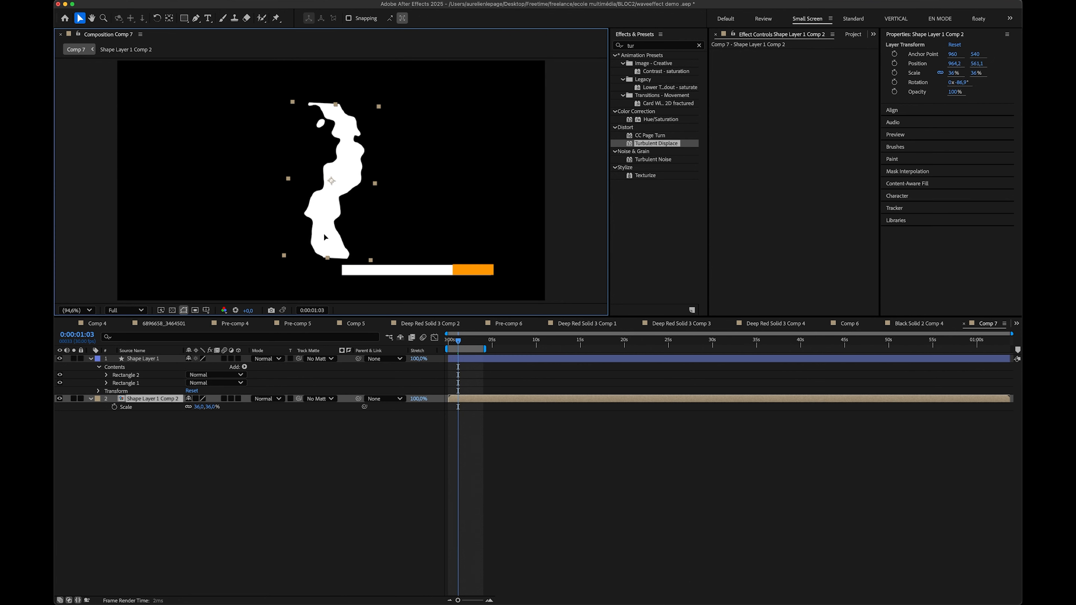
- Move the wave layer to about 976.4, 551 so its lower end sits above the cigarette's left tip
left_click_drag(325, 234, 335, 184)
scroll(336, 257, "up", 1)
key("space")
scroll(333, 182, "up", 1)
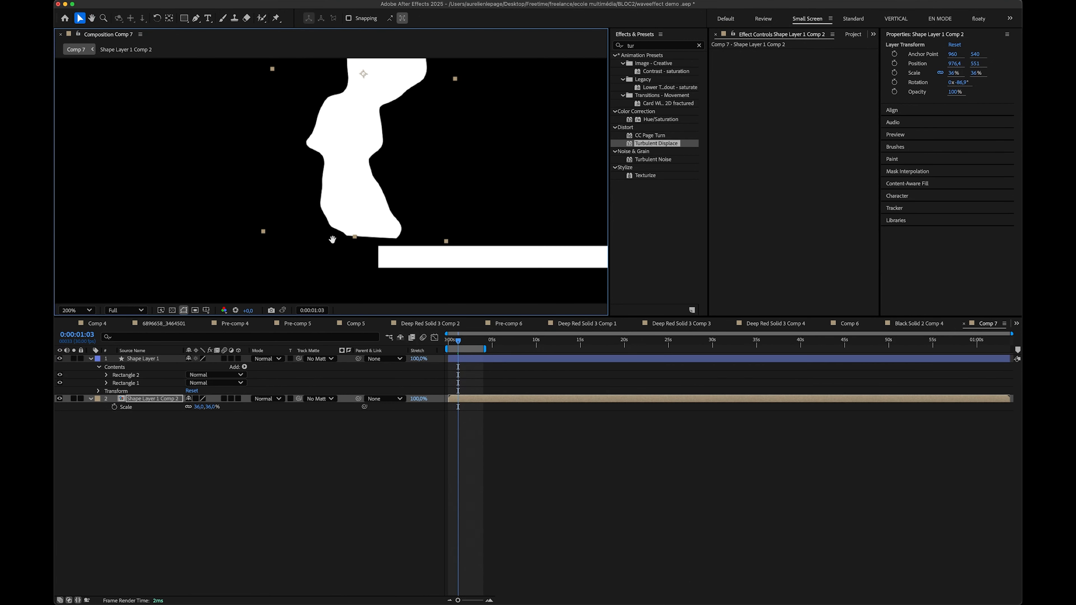
key("space")
left_click_drag(331, 237, 352, 215)
- Add a narrow ellipse about 7.3 by 45 to the shape layer at the cigarette's left end and fill it with F60B46
left_click(147, 360)
left_click_drag(183, 18, 237, 59)
left_click_drag(397, 226, 401, 245)
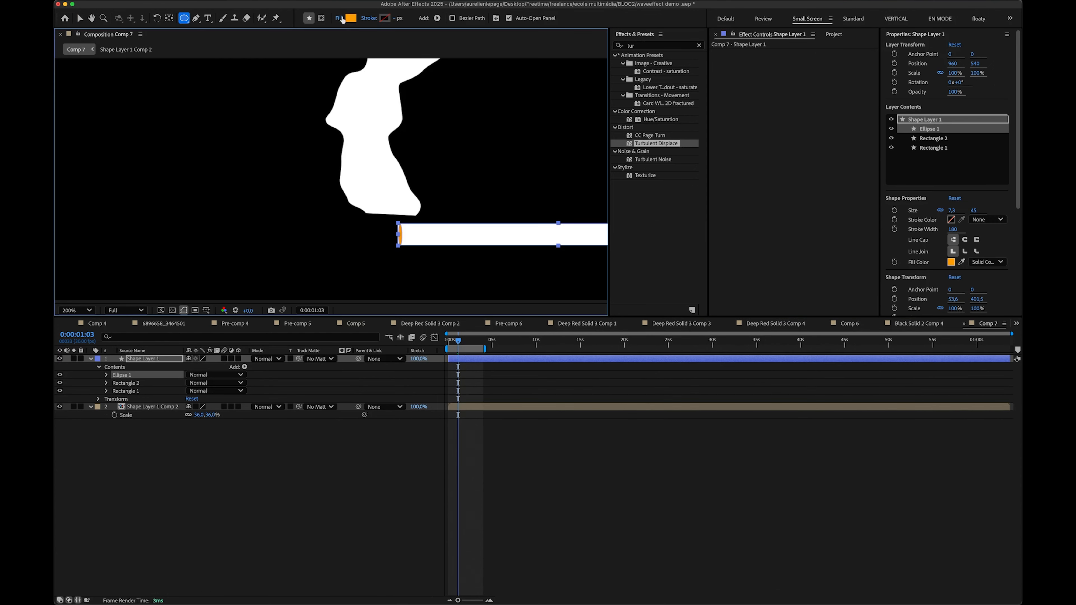
left_click(351, 19)
left_click_drag(561, 313, 561, 254)
left_click_drag(545, 254, 549, 248)
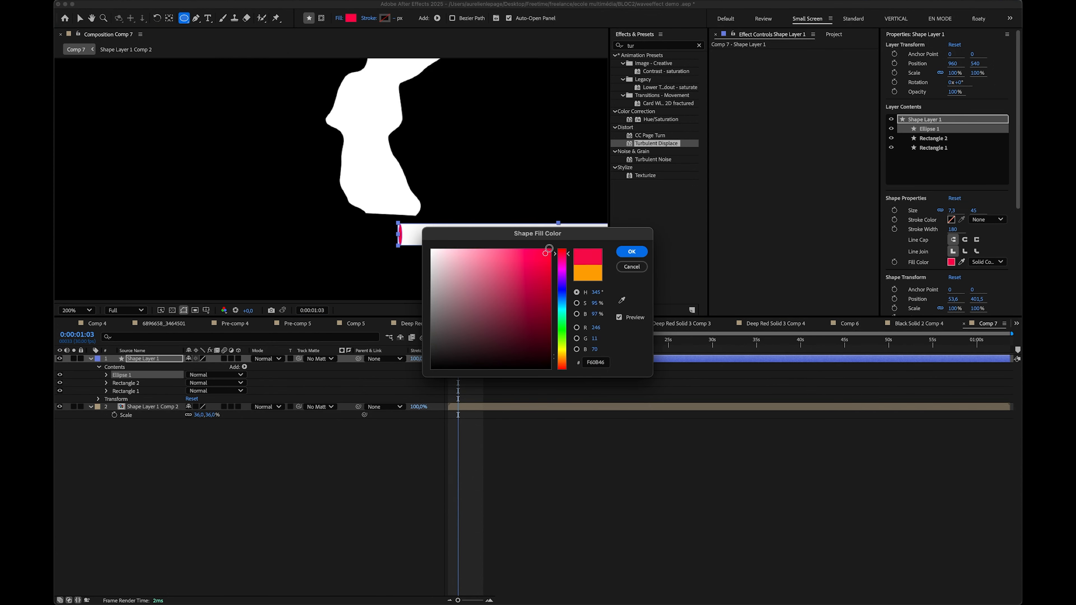
left_click(629, 256)
scroll(374, 158, "down", 1)
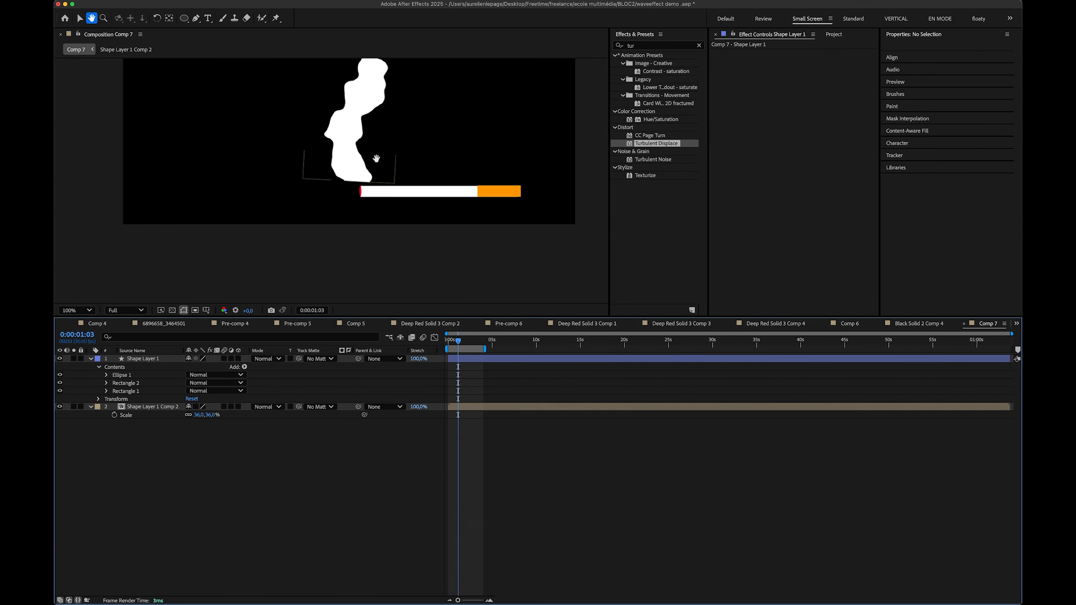
- Apply the Bezier Warp effect to the pre-composed wave layer
left_click_drag(374, 158, 358, 243)
left_click(332, 230)
double_click(656, 49)
type("bez")
left_click_drag(648, 63, 768, 54)
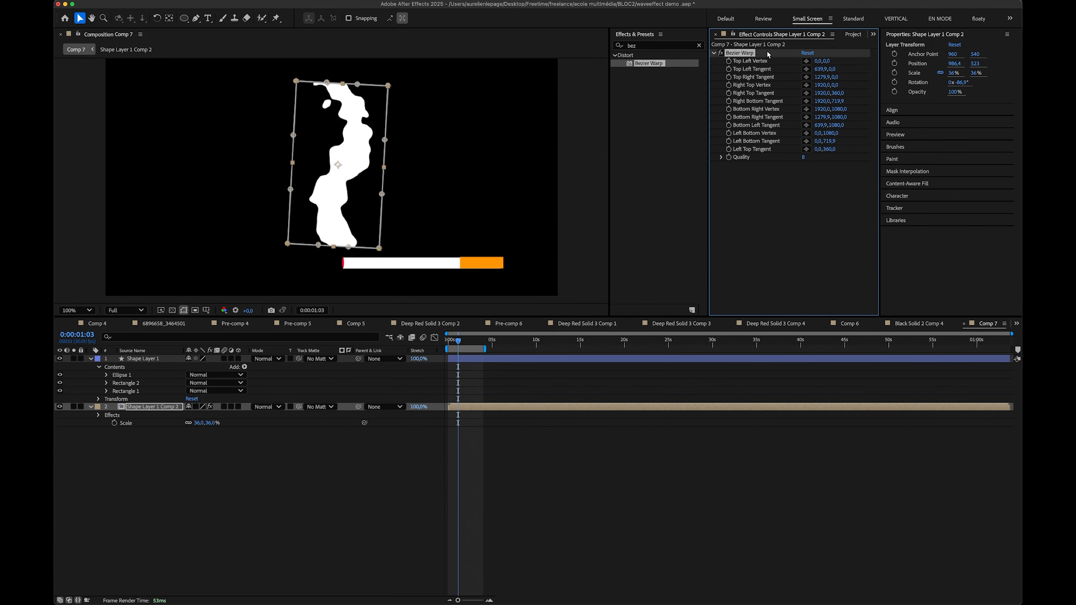
- Pinch the lower warp corners onto the cigarette's lit tip, with Top Left Vertex about -267.9, 606.9 and Left Bottom Vertex about -261.2, 671.2
left_click_drag(381, 253, 342, 272)
key(".")
key("space")
left_click_drag(342, 272, 371, 224)
left_click_drag(290, 195, 361, 247)
left_click_drag(297, 187, 403, 236)
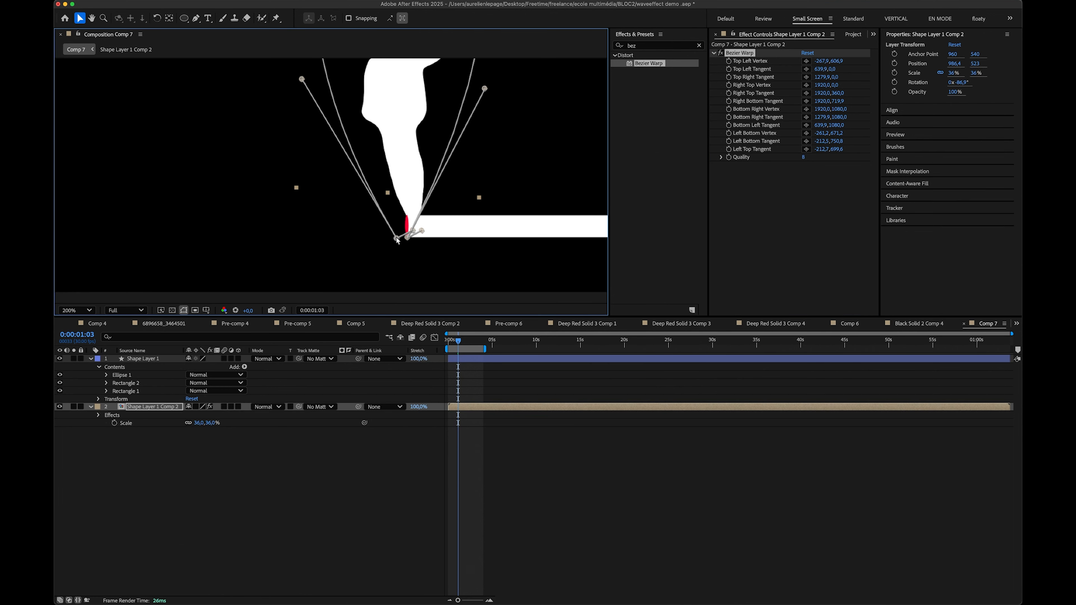
- Bow the smoke's lower part with Top Left Tangent about 417.8, -355.3 and Bottom Left Tangent about 600.4, 292.1, and move Right Top Vertex to about 1889, -371.1
key("space")
left_click_drag(486, 98, 241, 211)
key("space")
left_click_drag(291, 183, 233, 288)
scroll(275, 192, "up", 1)
scroll(277, 169, "down", 2)
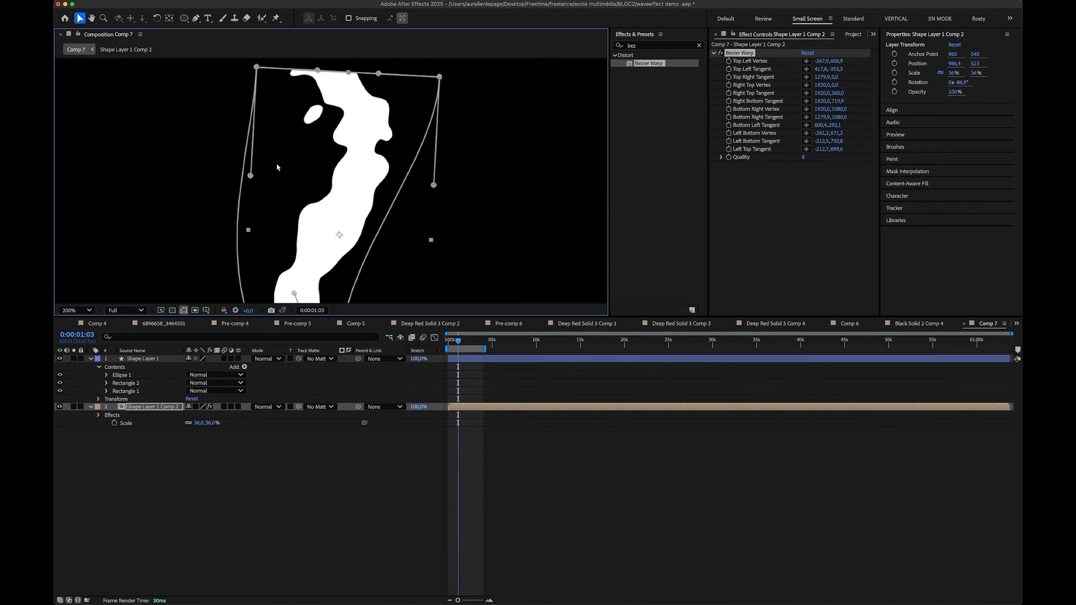
key("space")
left_click_drag(275, 161, 300, 125)
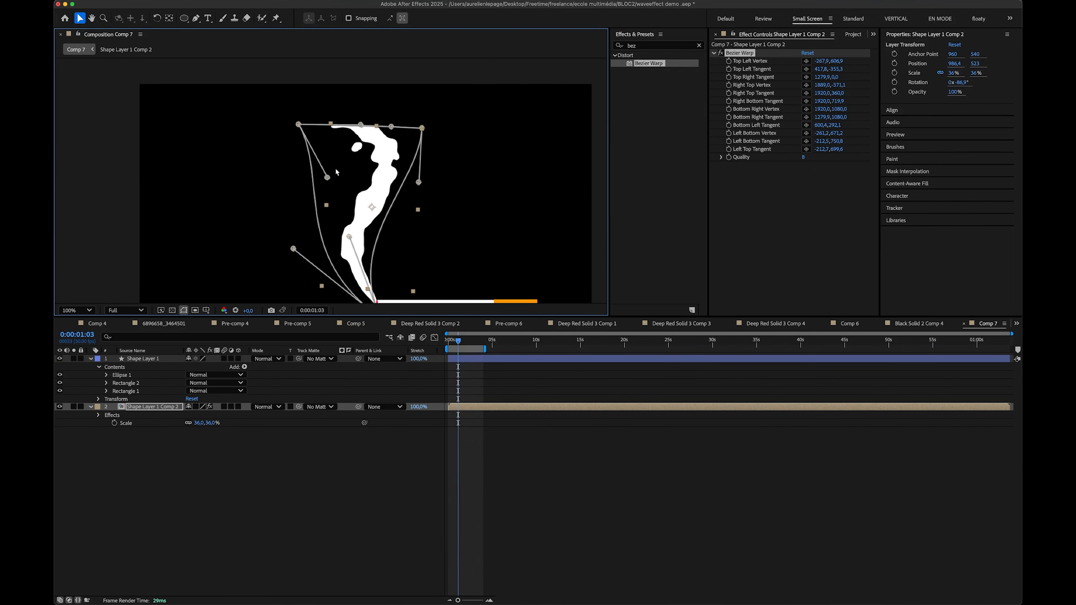
- Widen and curve the top of the smoke by pulling out its upper warp tangents, and adjust Top Left Tangent to about 601.4, -148.1
left_click_drag(326, 177, 247, 168)
left_click(740, 53)
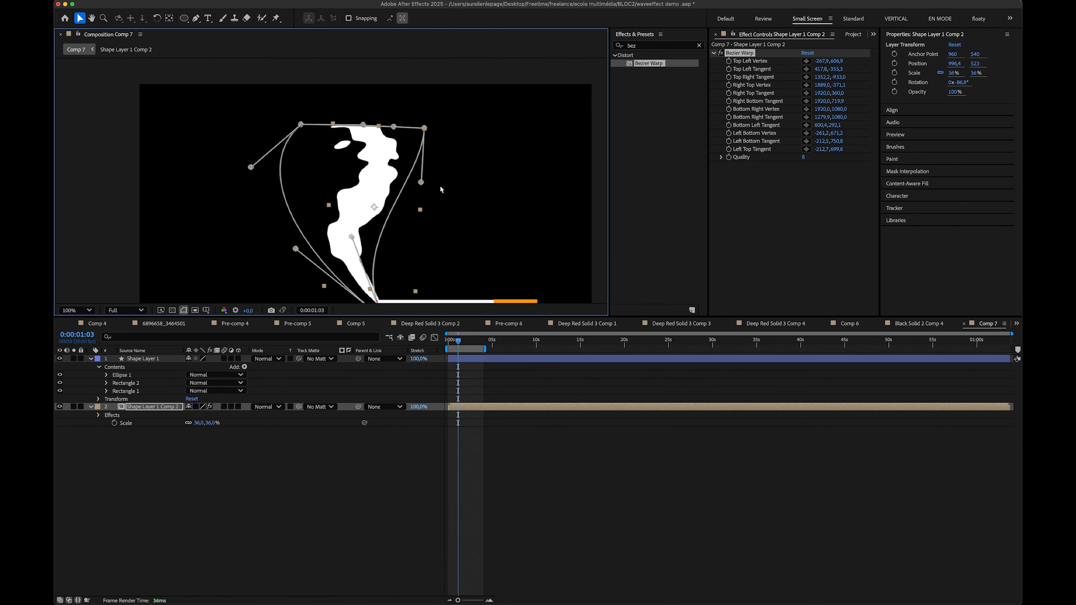
left_click_drag(423, 186, 469, 181)
left_click_drag(394, 128, 336, 100)
left_click(305, 241)
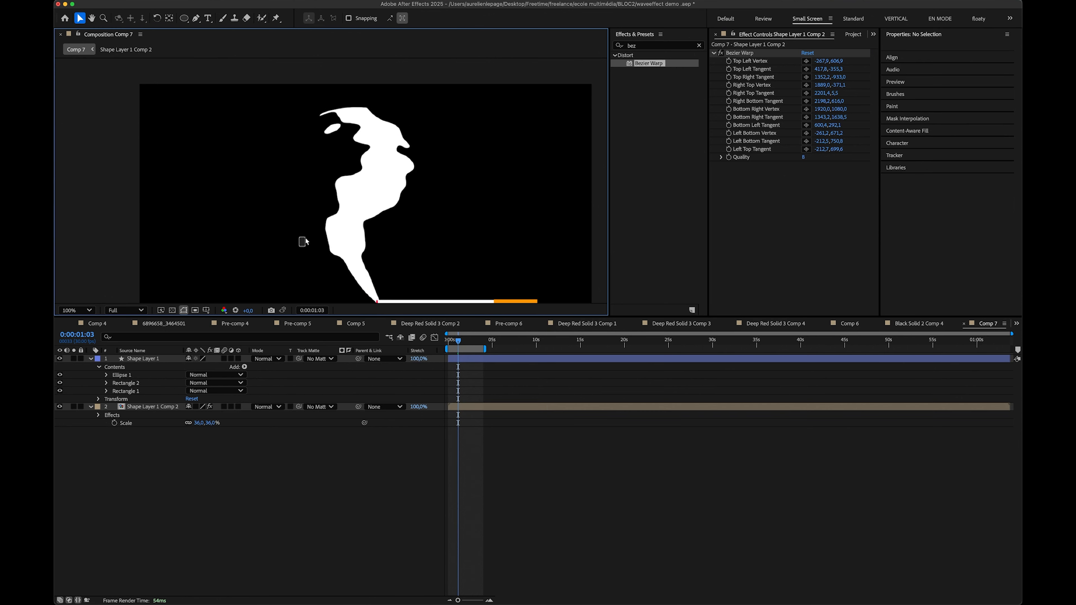
left_click(355, 250)
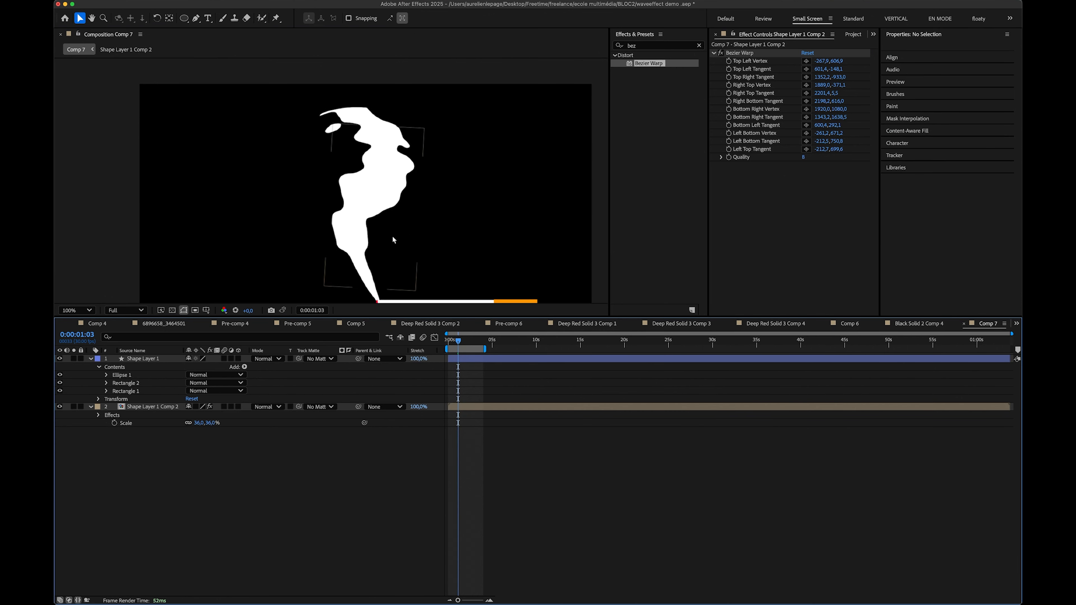
- Preview the smoke animation with the resolution lowered to Half, and open the smoke's pre-composition
left_click(374, 210)
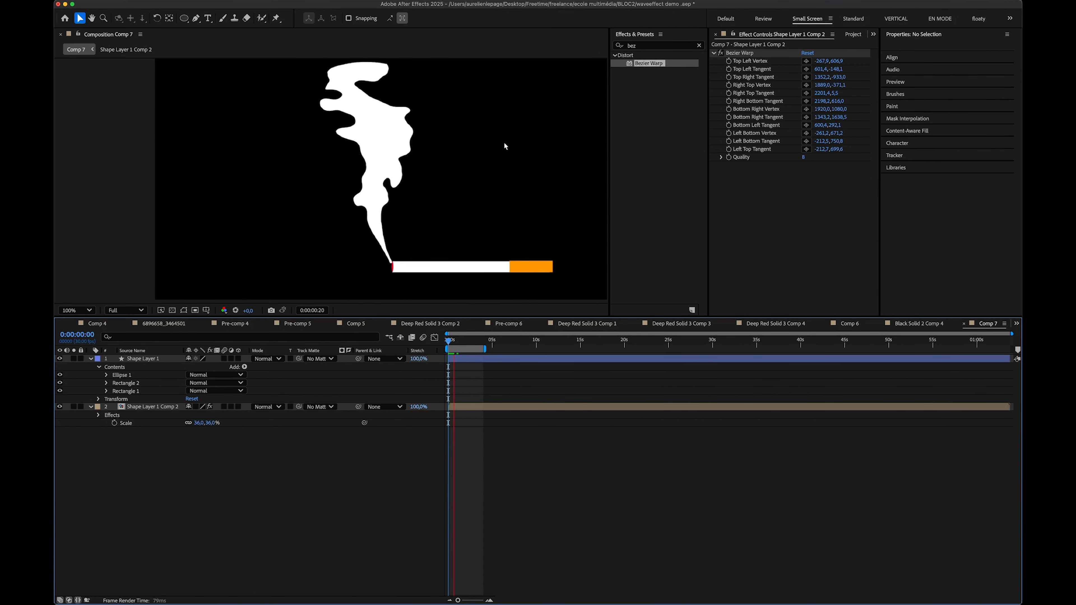
left_click_drag(469, 342, 477, 344)
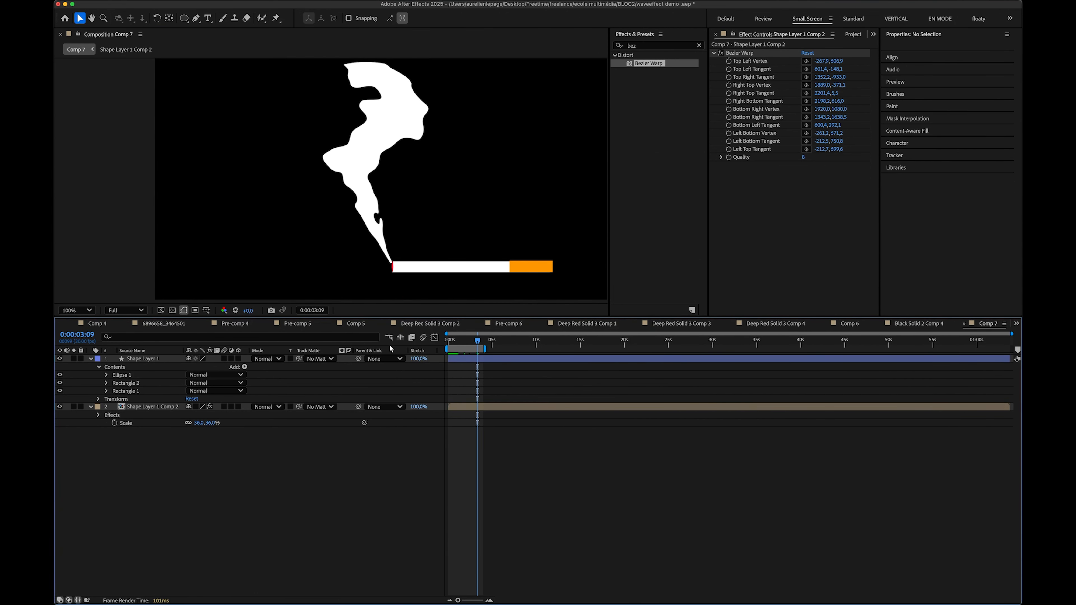
left_click_drag(110, 316, 110, 314)
left_click(121, 310)
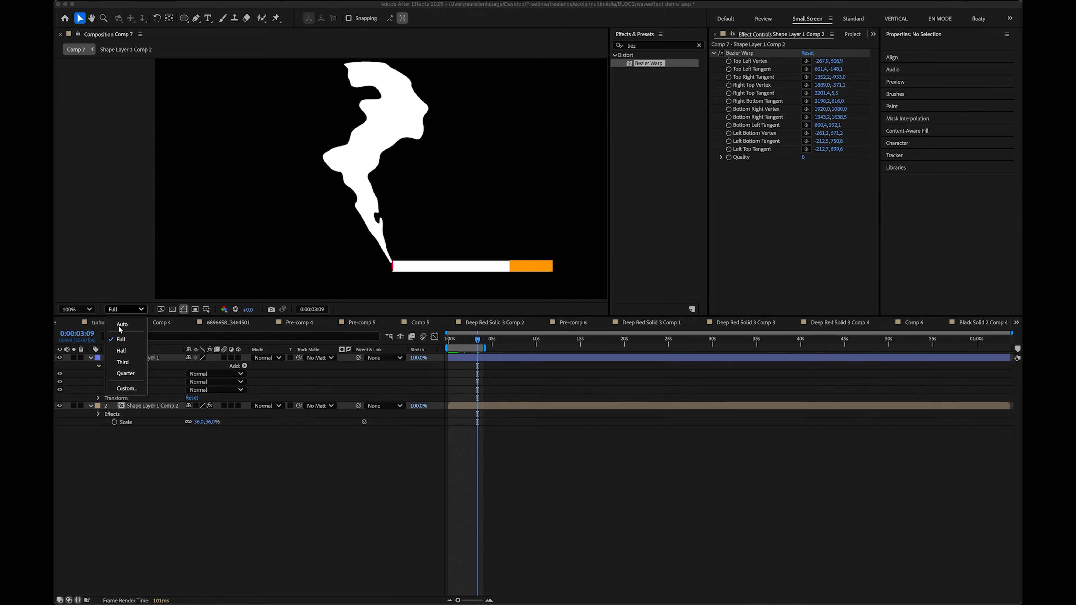
left_click(122, 350)
key("space")
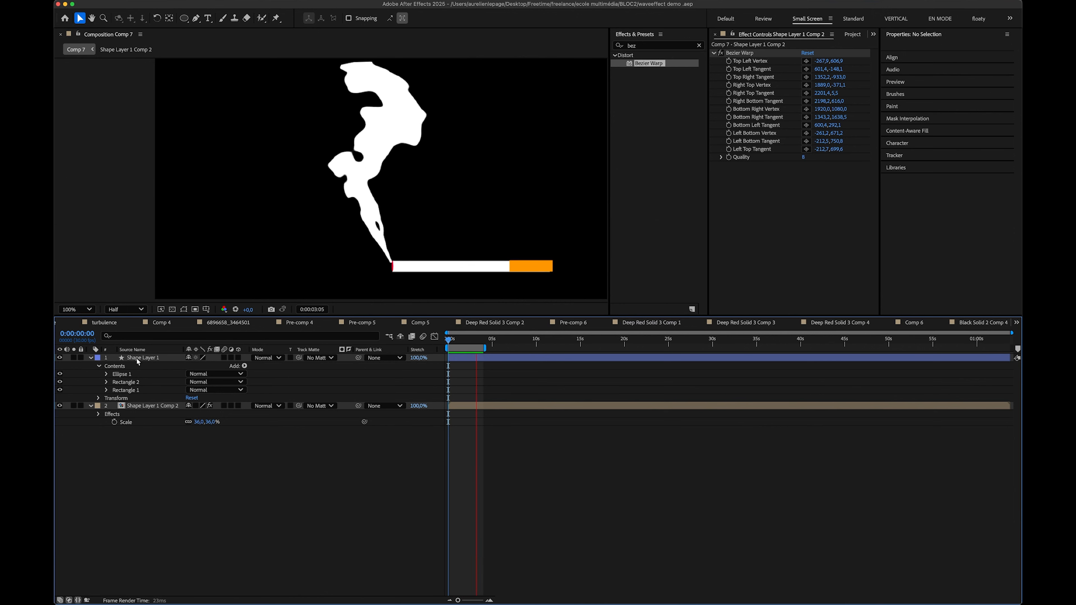
double_click(142, 406)
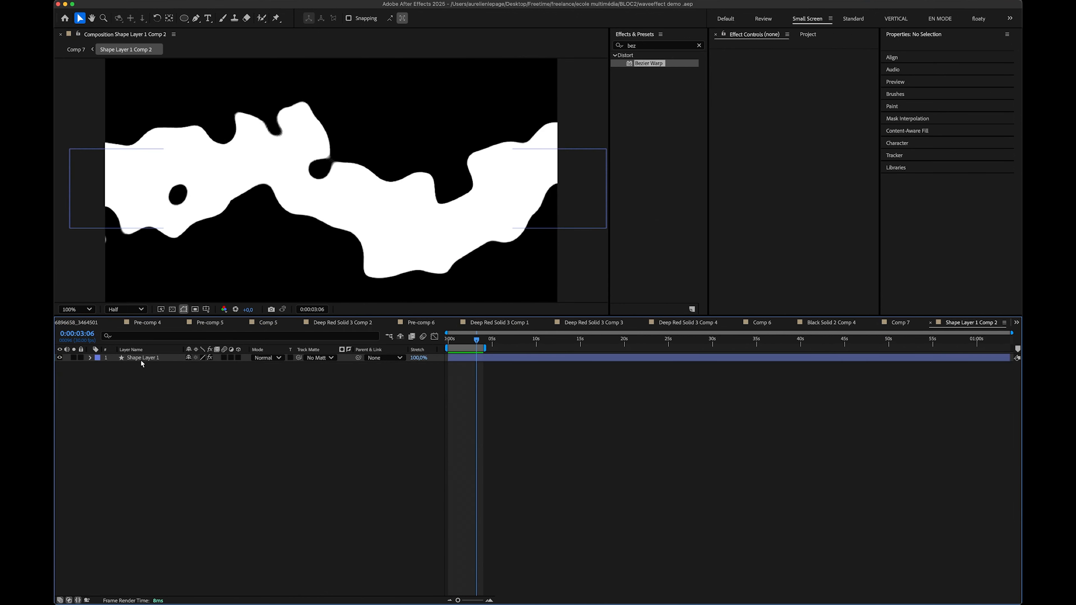
- Try fading the wave's right end with an inverted rectangular mask feathered 434 pixels, and delete the mask again
left_click(143, 359)
left_click_drag(184, 18, 219, 28)
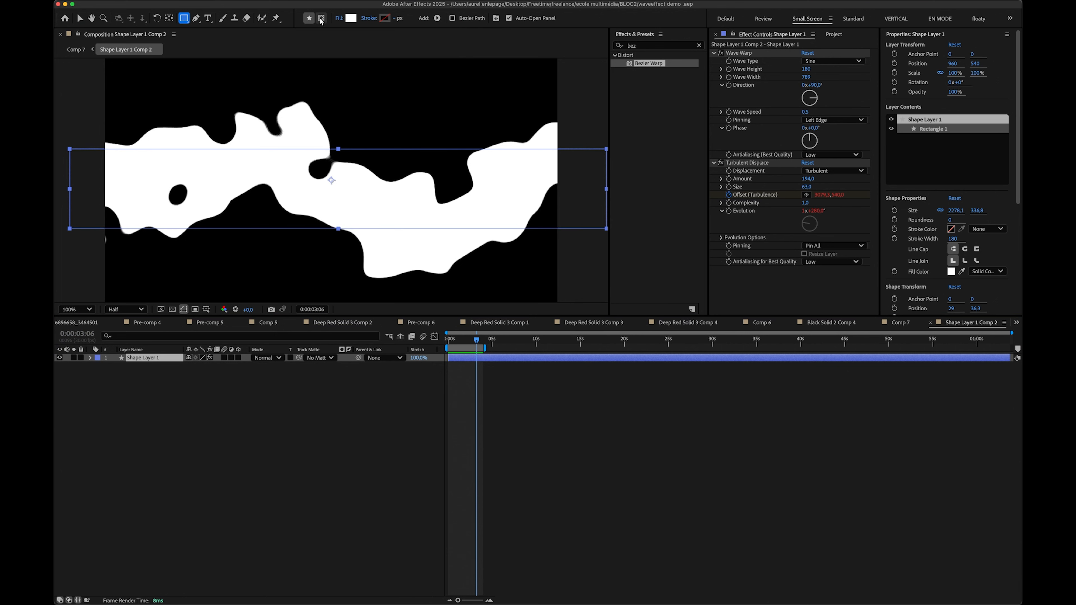
left_click(320, 20)
key("comma")
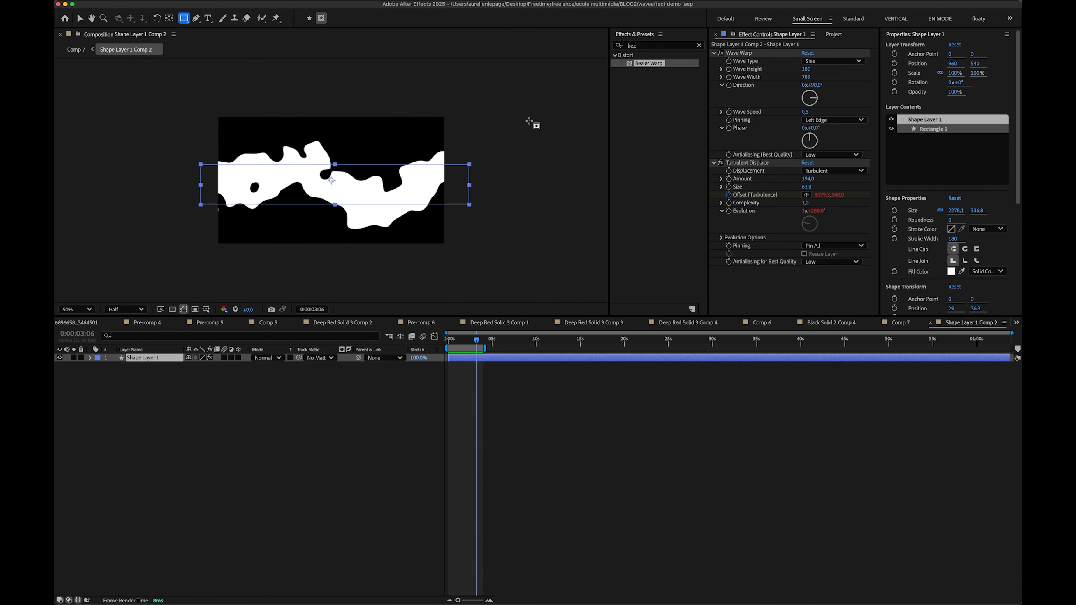
left_click_drag(559, 108, 391, 245)
left_click(221, 381)
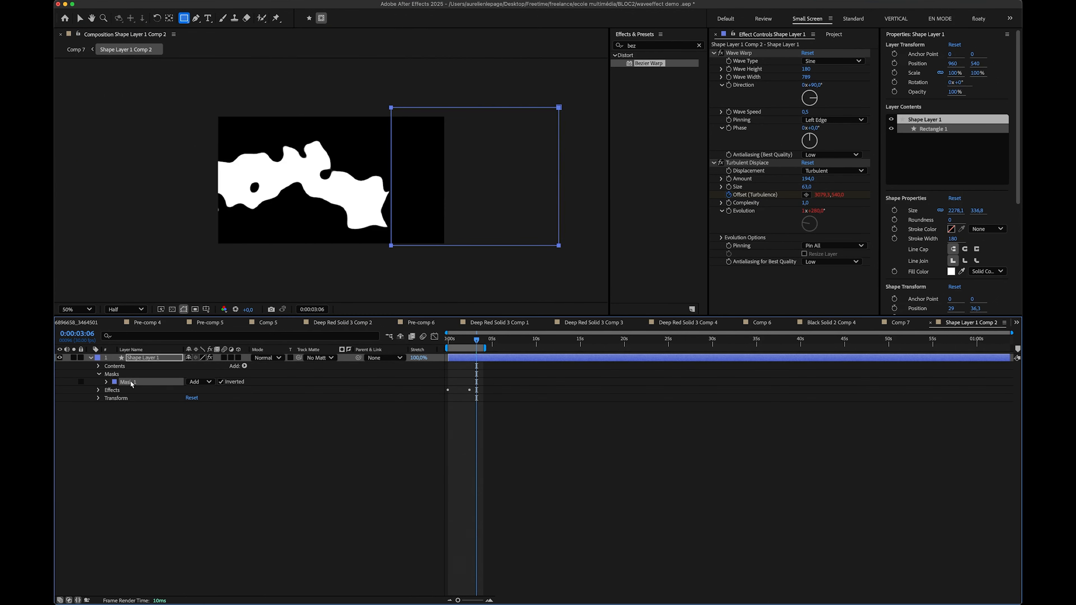
left_click_drag(227, 372, 275, 374)
left_click(334, 474)
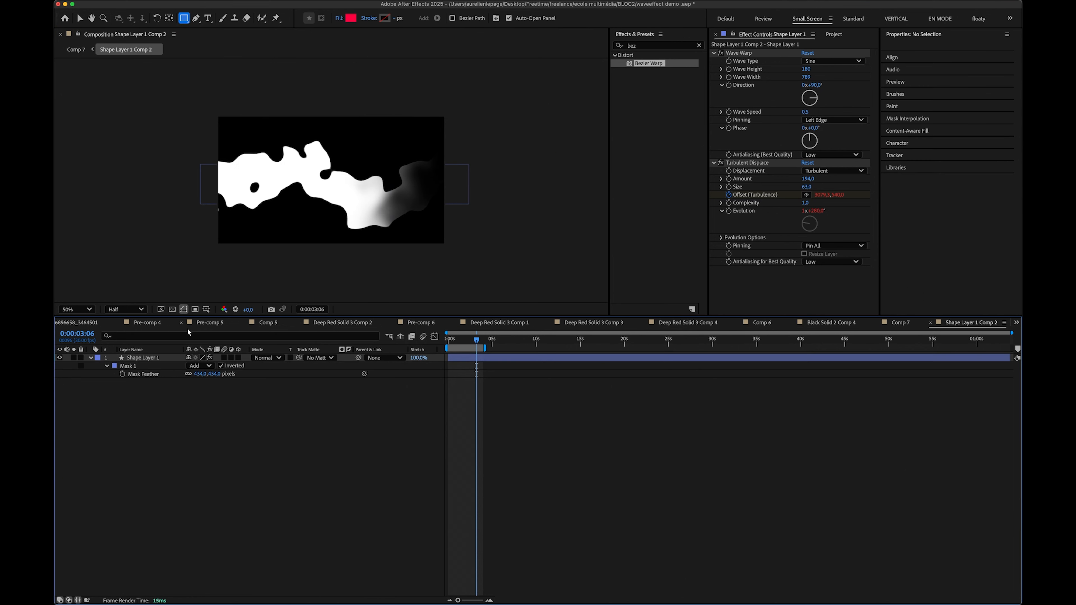
left_click(130, 366)
key("Delete")
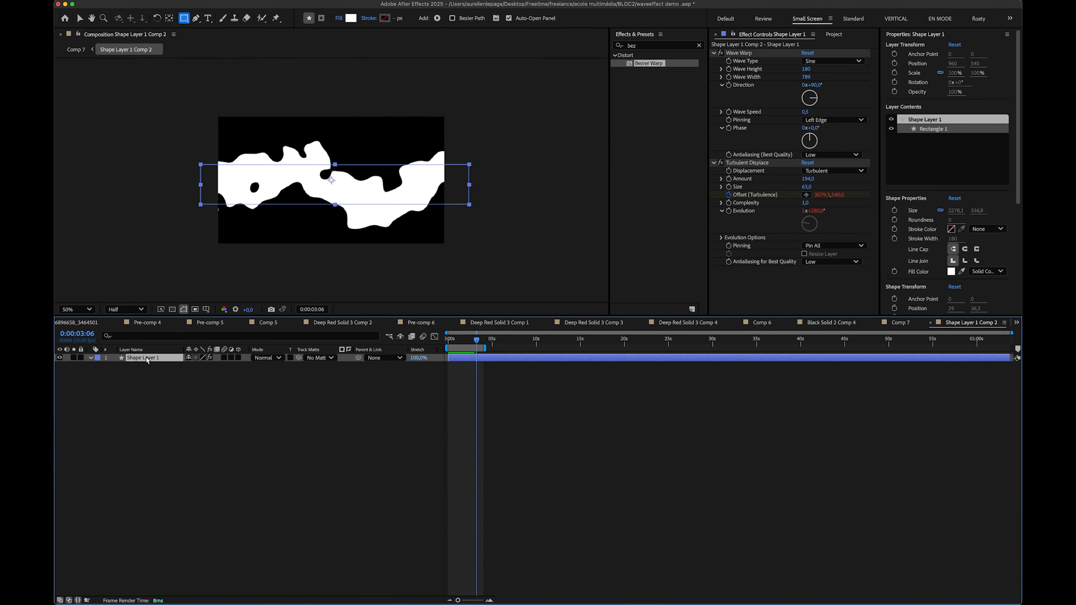
- Change the wave's fill to a linear gradient that fades from about a quarter of the frame's width to near its right edge
left_click(339, 18)
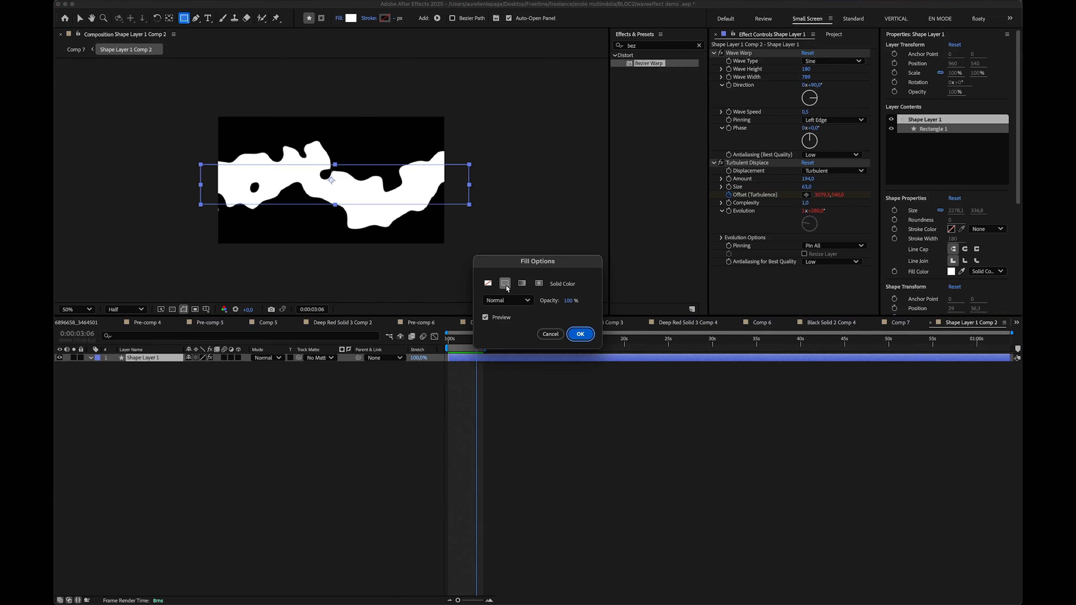
left_click(521, 283)
left_click(580, 334)
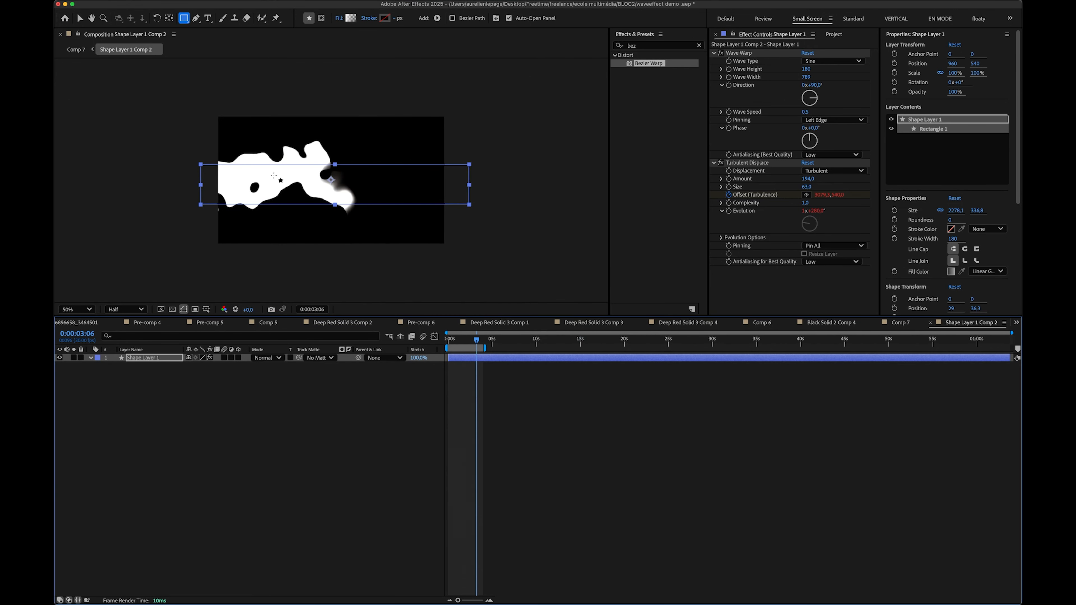
left_click(580, 334)
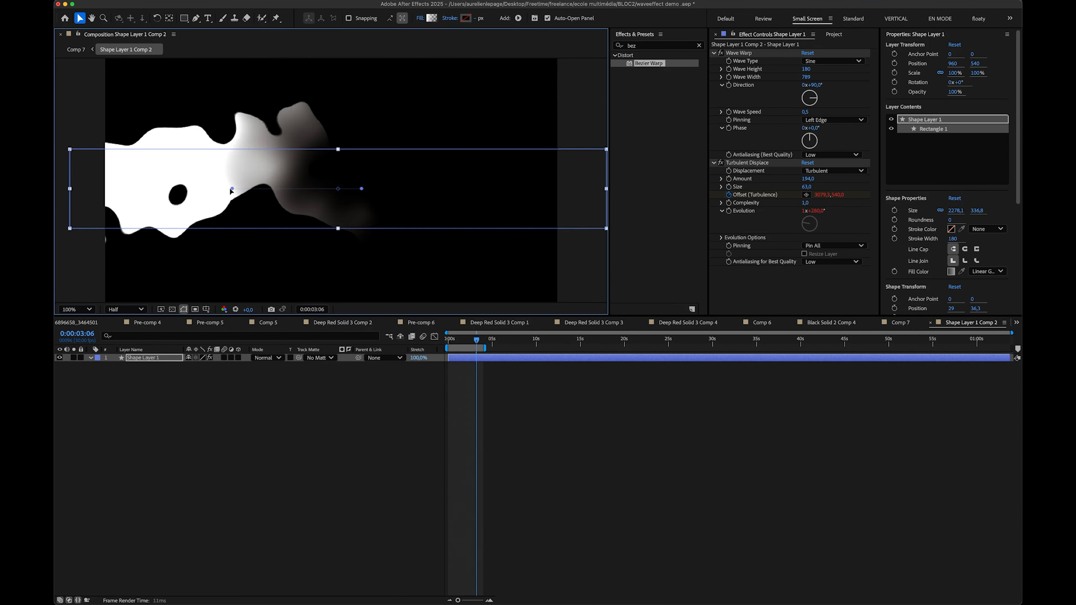
left_click_drag(231, 189, 210, 192)
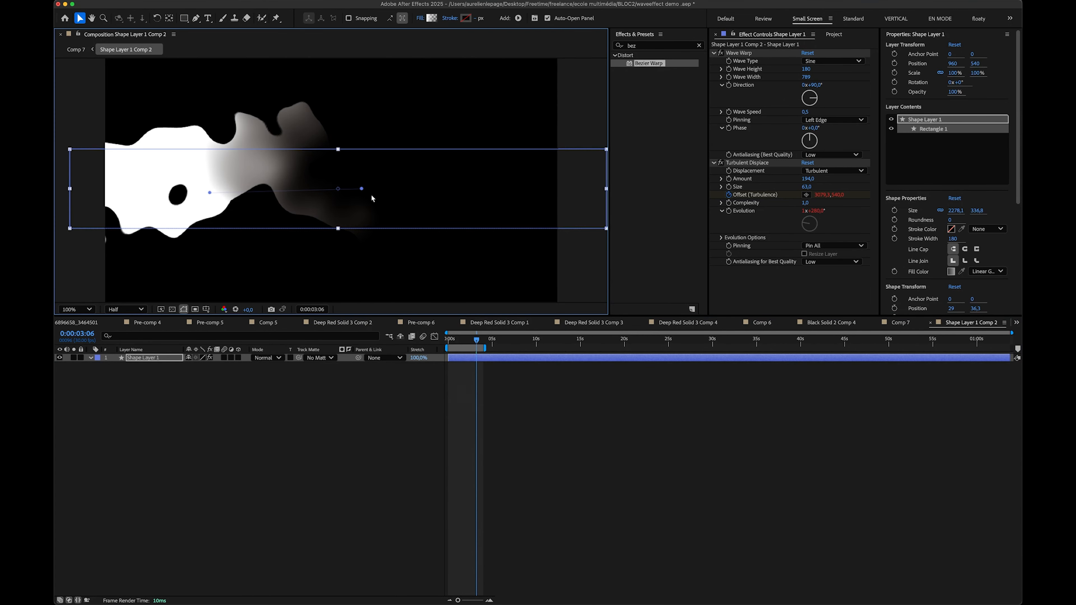
left_click_drag(362, 190, 547, 180)
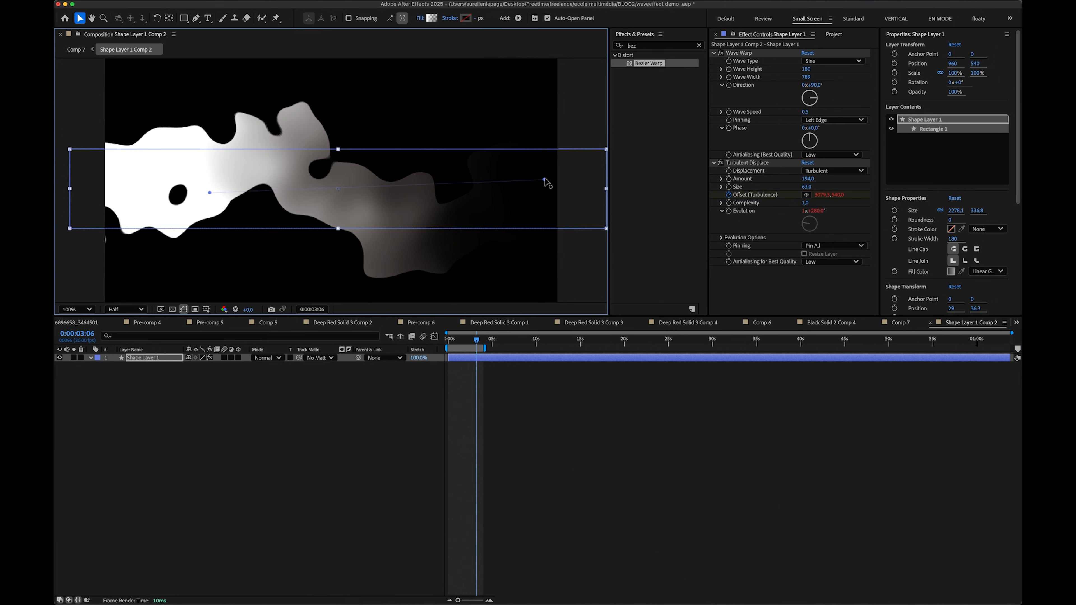
left_click(252, 328)
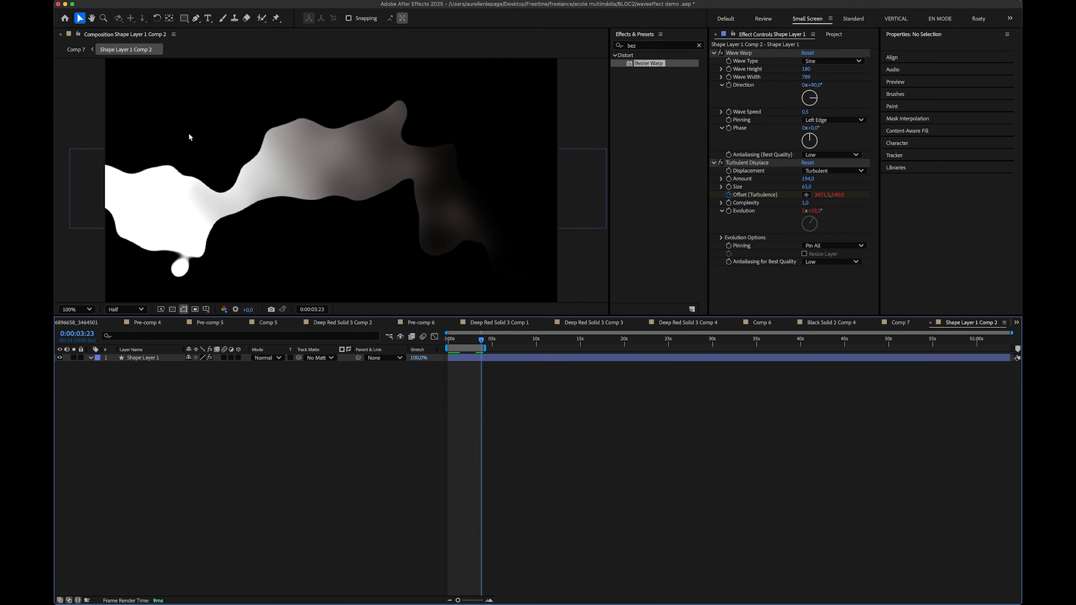
- Return to Comp 7 and preview the fading smoke above the cigarette
key("Tab")
left_click(174, 139)
key("space")
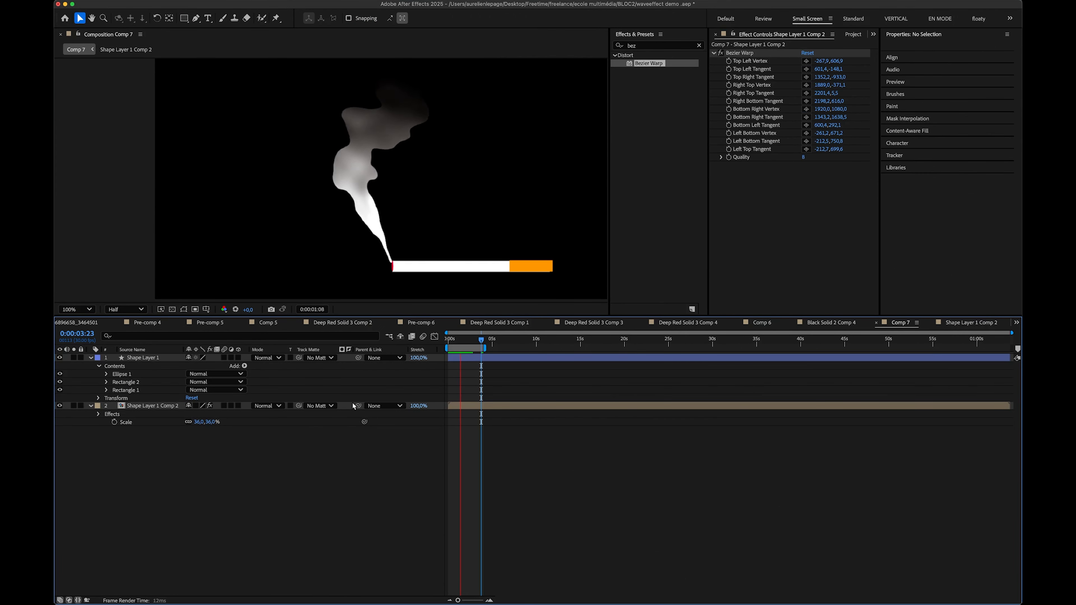
- Set the smoke layer's opacity to 45%
left_click(151, 359)
left_click(139, 405)
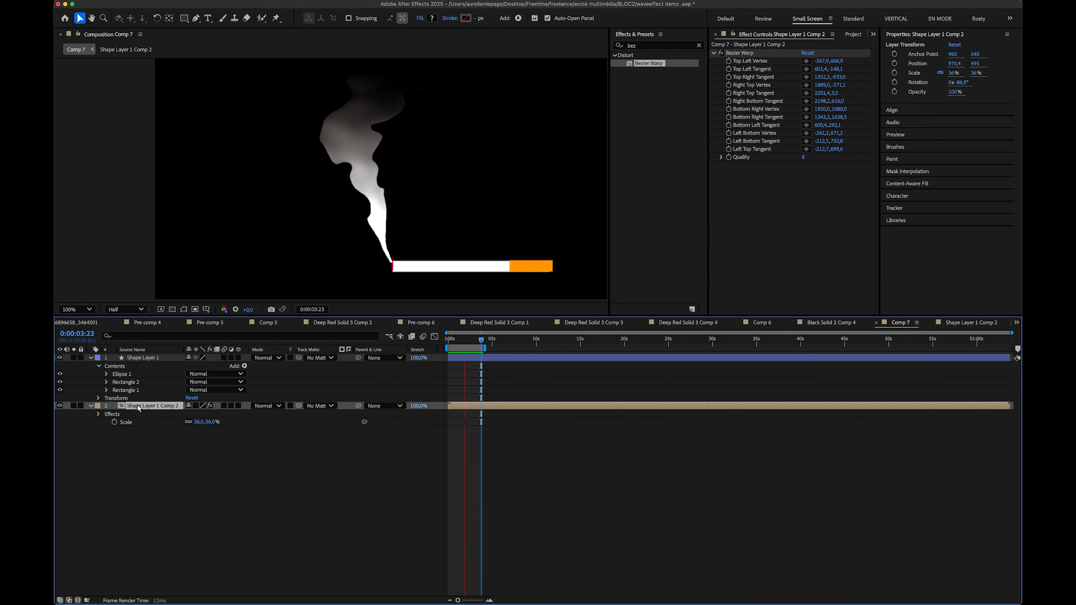
key("t")
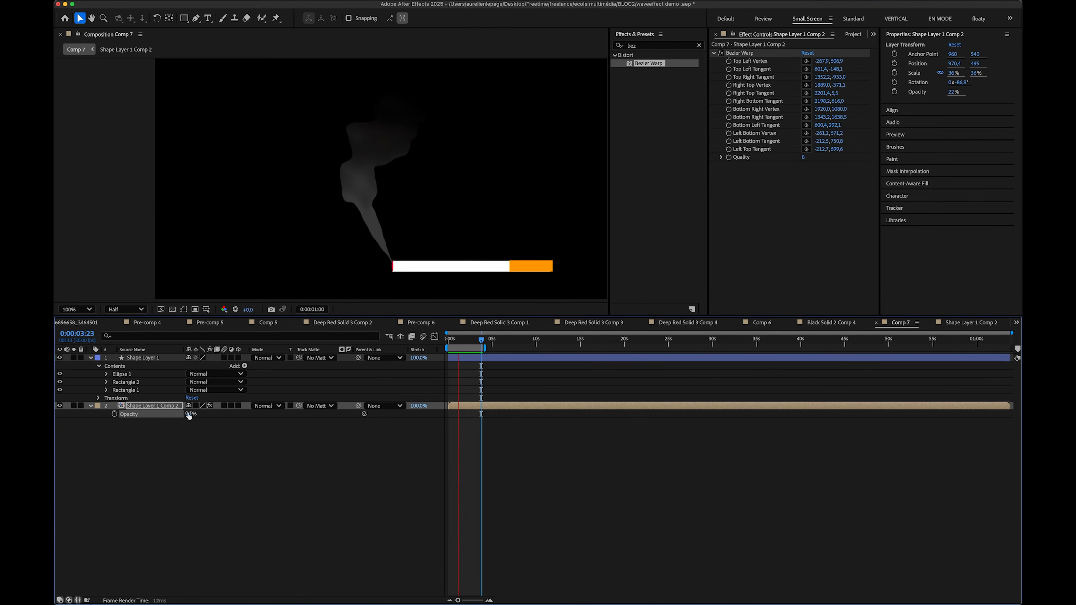
left_click_drag(190, 414, 205, 414)
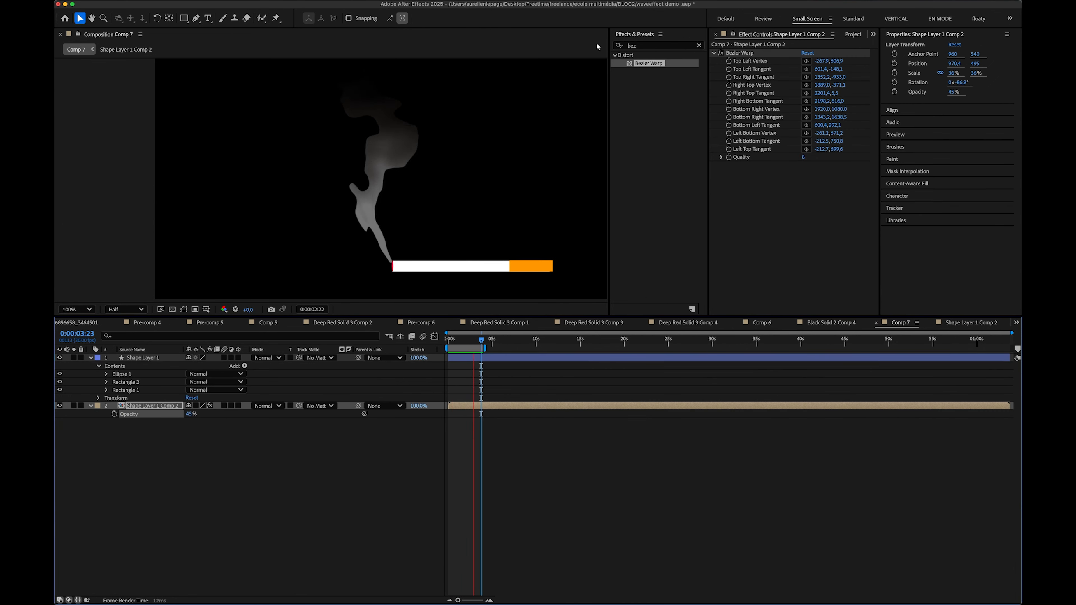
- Apply Turbulent Displace to the smoke layer with Amount 1332 and Size 2 for grainy edges
left_click(645, 45)
type("tur")
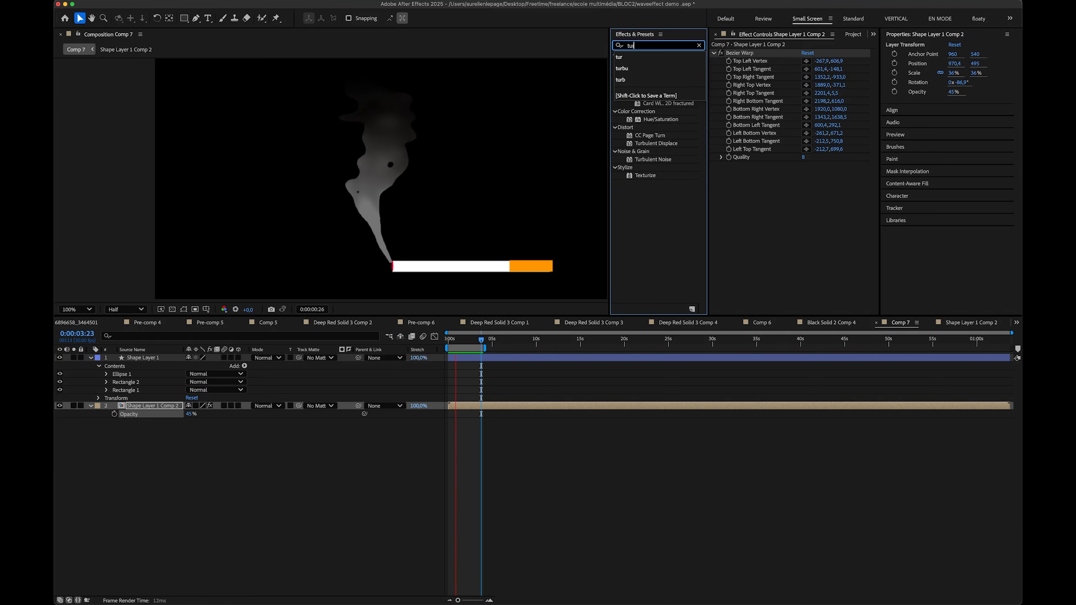
double_click(656, 143)
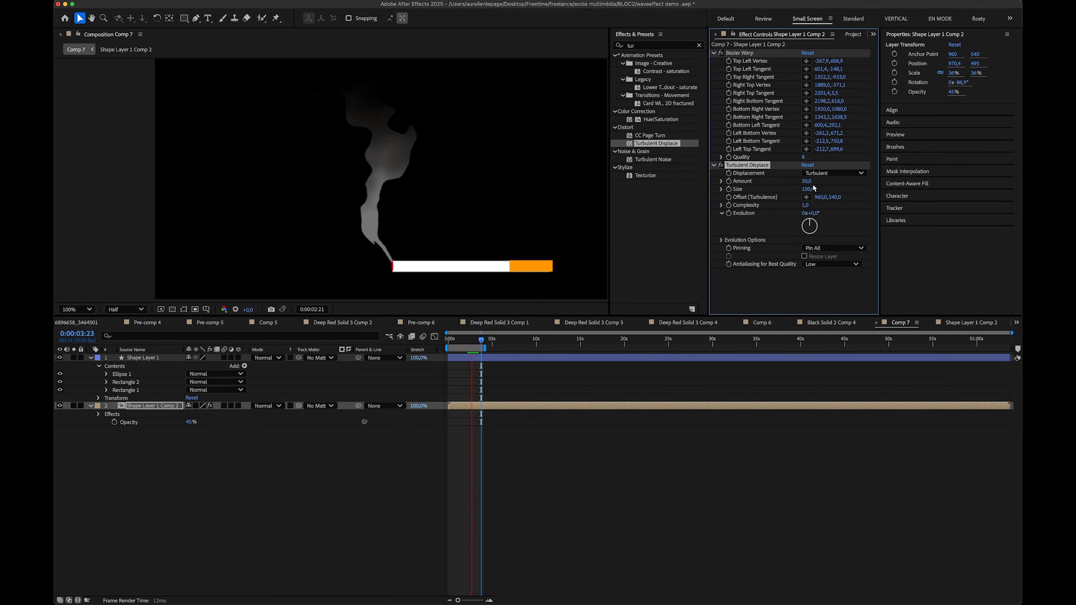
scroll(435, 130, "up", 2)
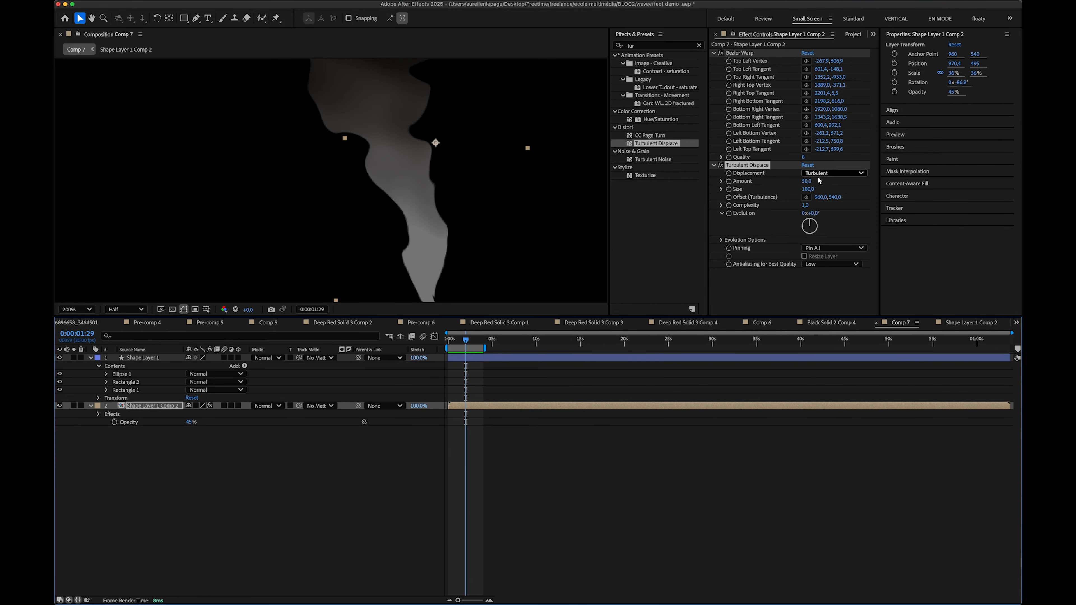
left_click_drag(809, 190, 849, 186)
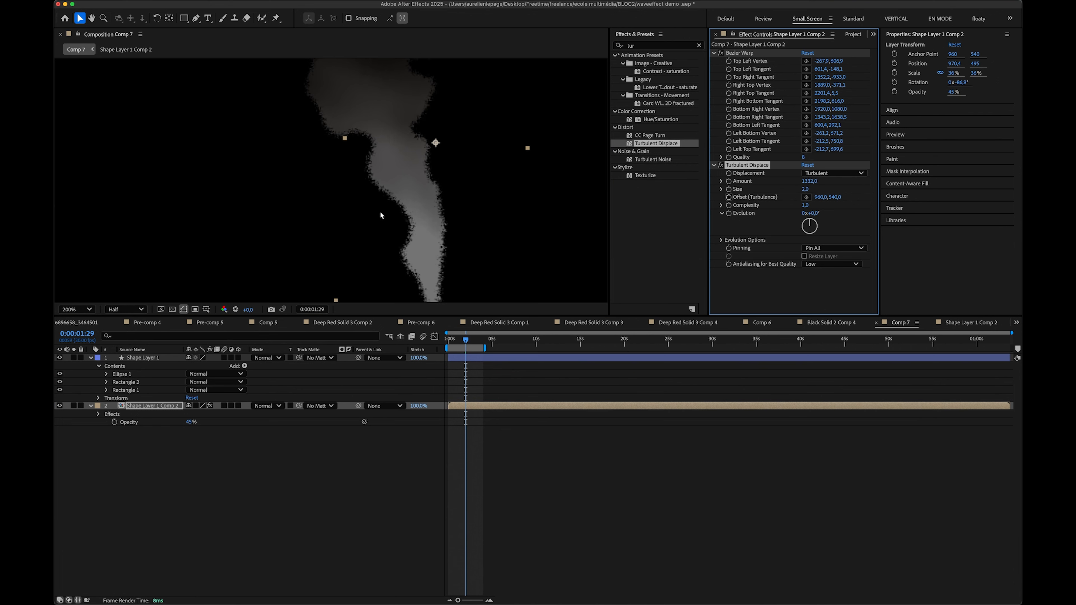
- Apply Posterize Time to the smoke layer with a frame rate of 5
left_click(645, 47)
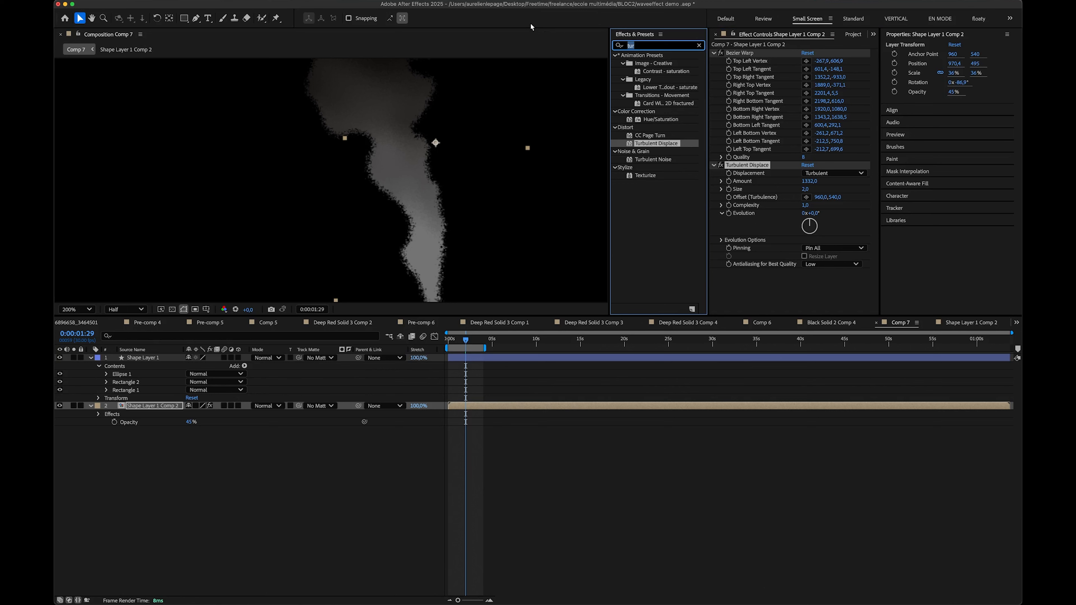
type("poste")
left_click_drag(654, 80, 831, 249)
type("5")
- Go back to the first frame, fit the whole composition in the viewer, and deselect the smoke layer
left_click_drag(466, 340, 442, 339)
left_click(77, 309)
left_click(80, 324)
left_click(261, 202)
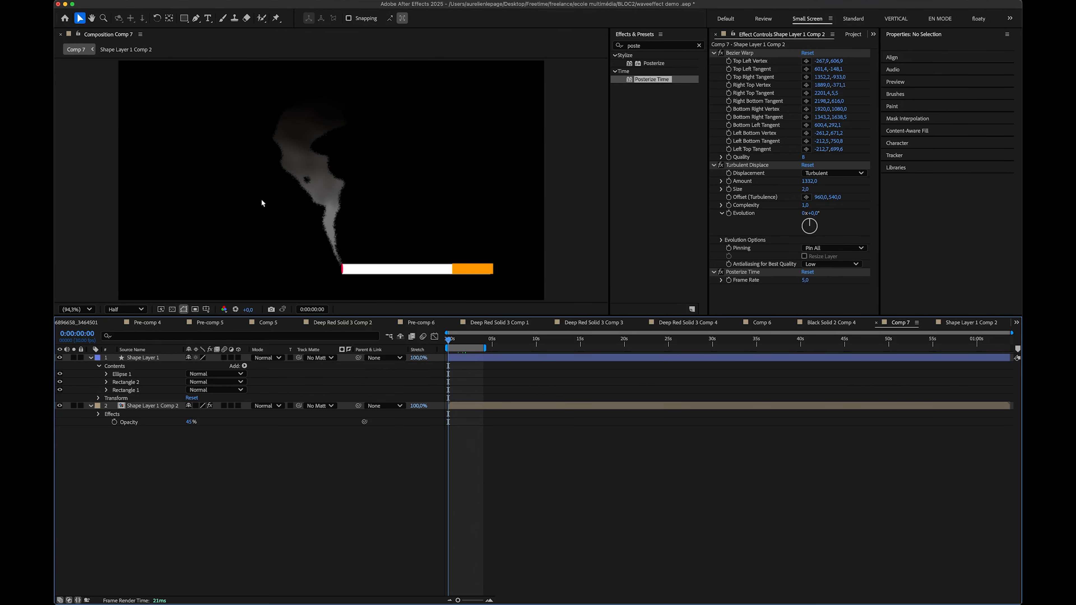